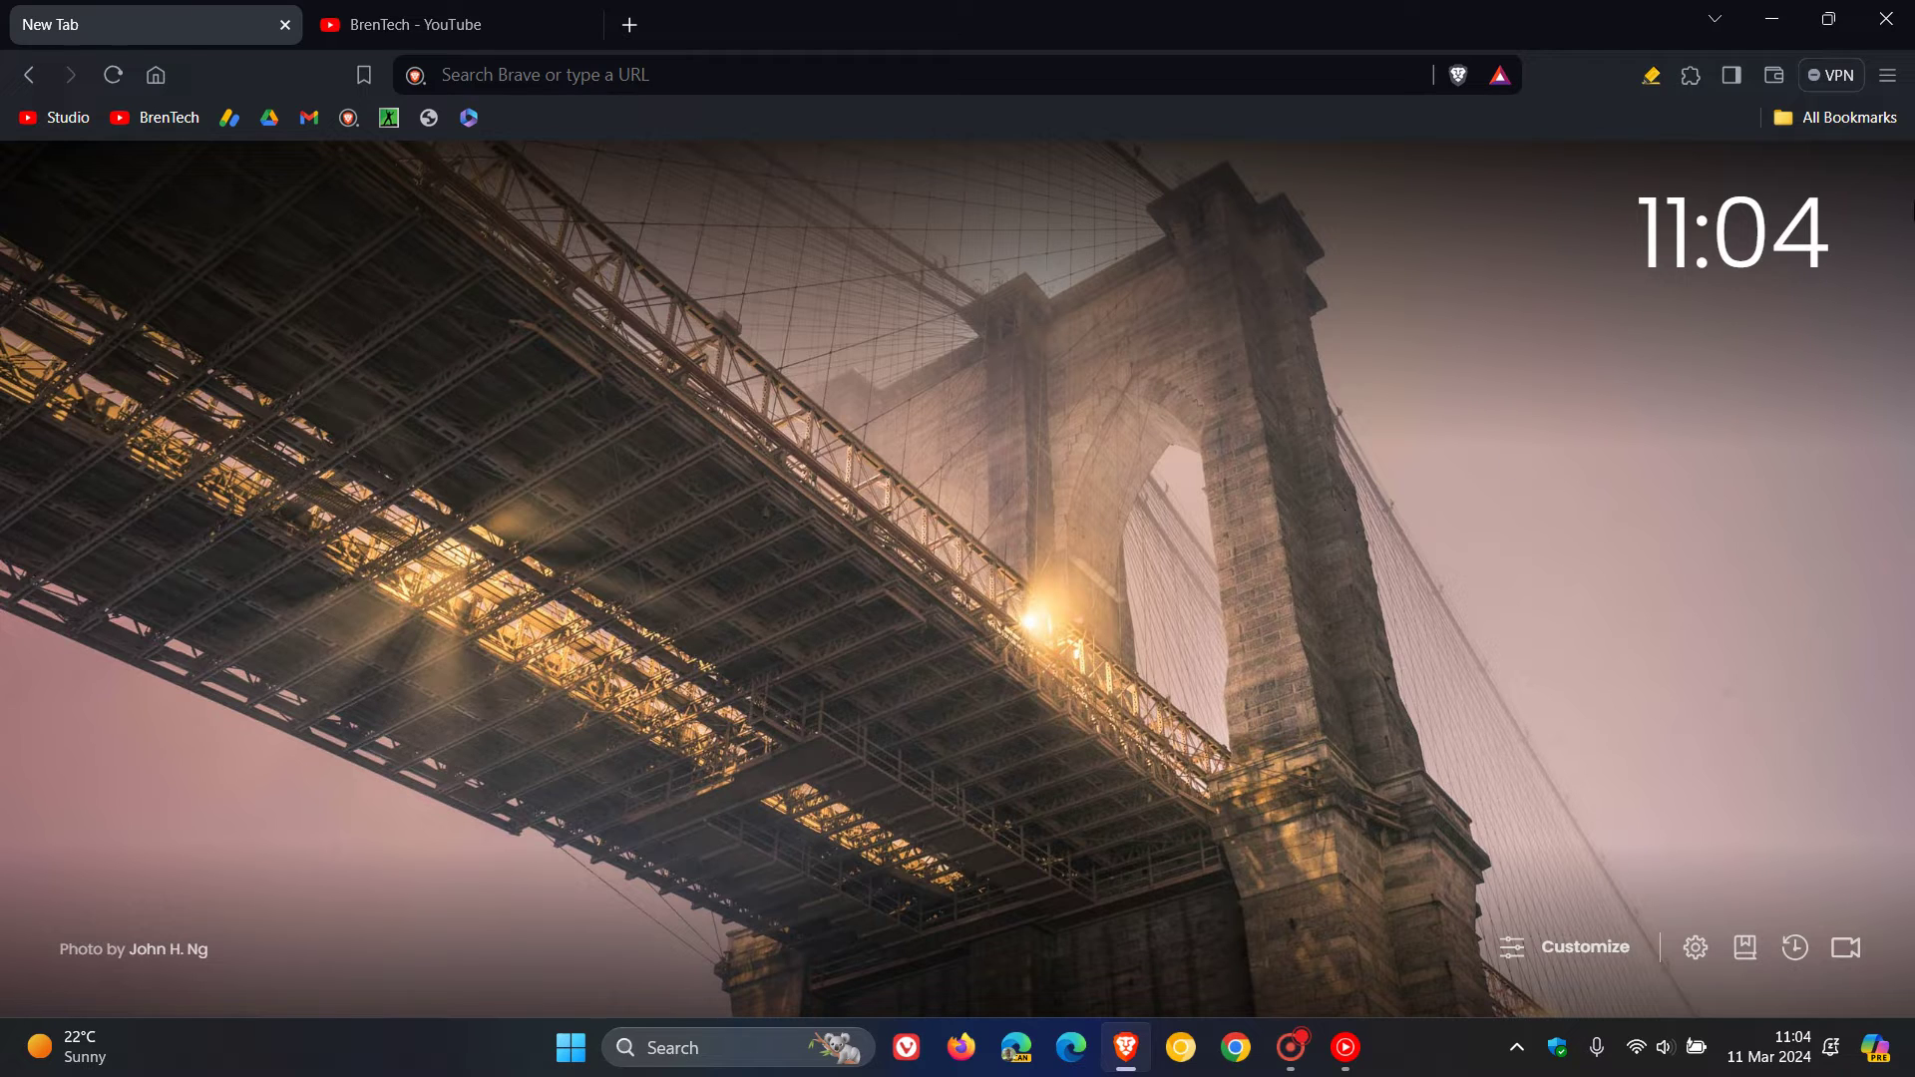
# Step: Reach the Manage synced devices page from the menu's Settings > Sync
pyautogui.click(1888, 74)
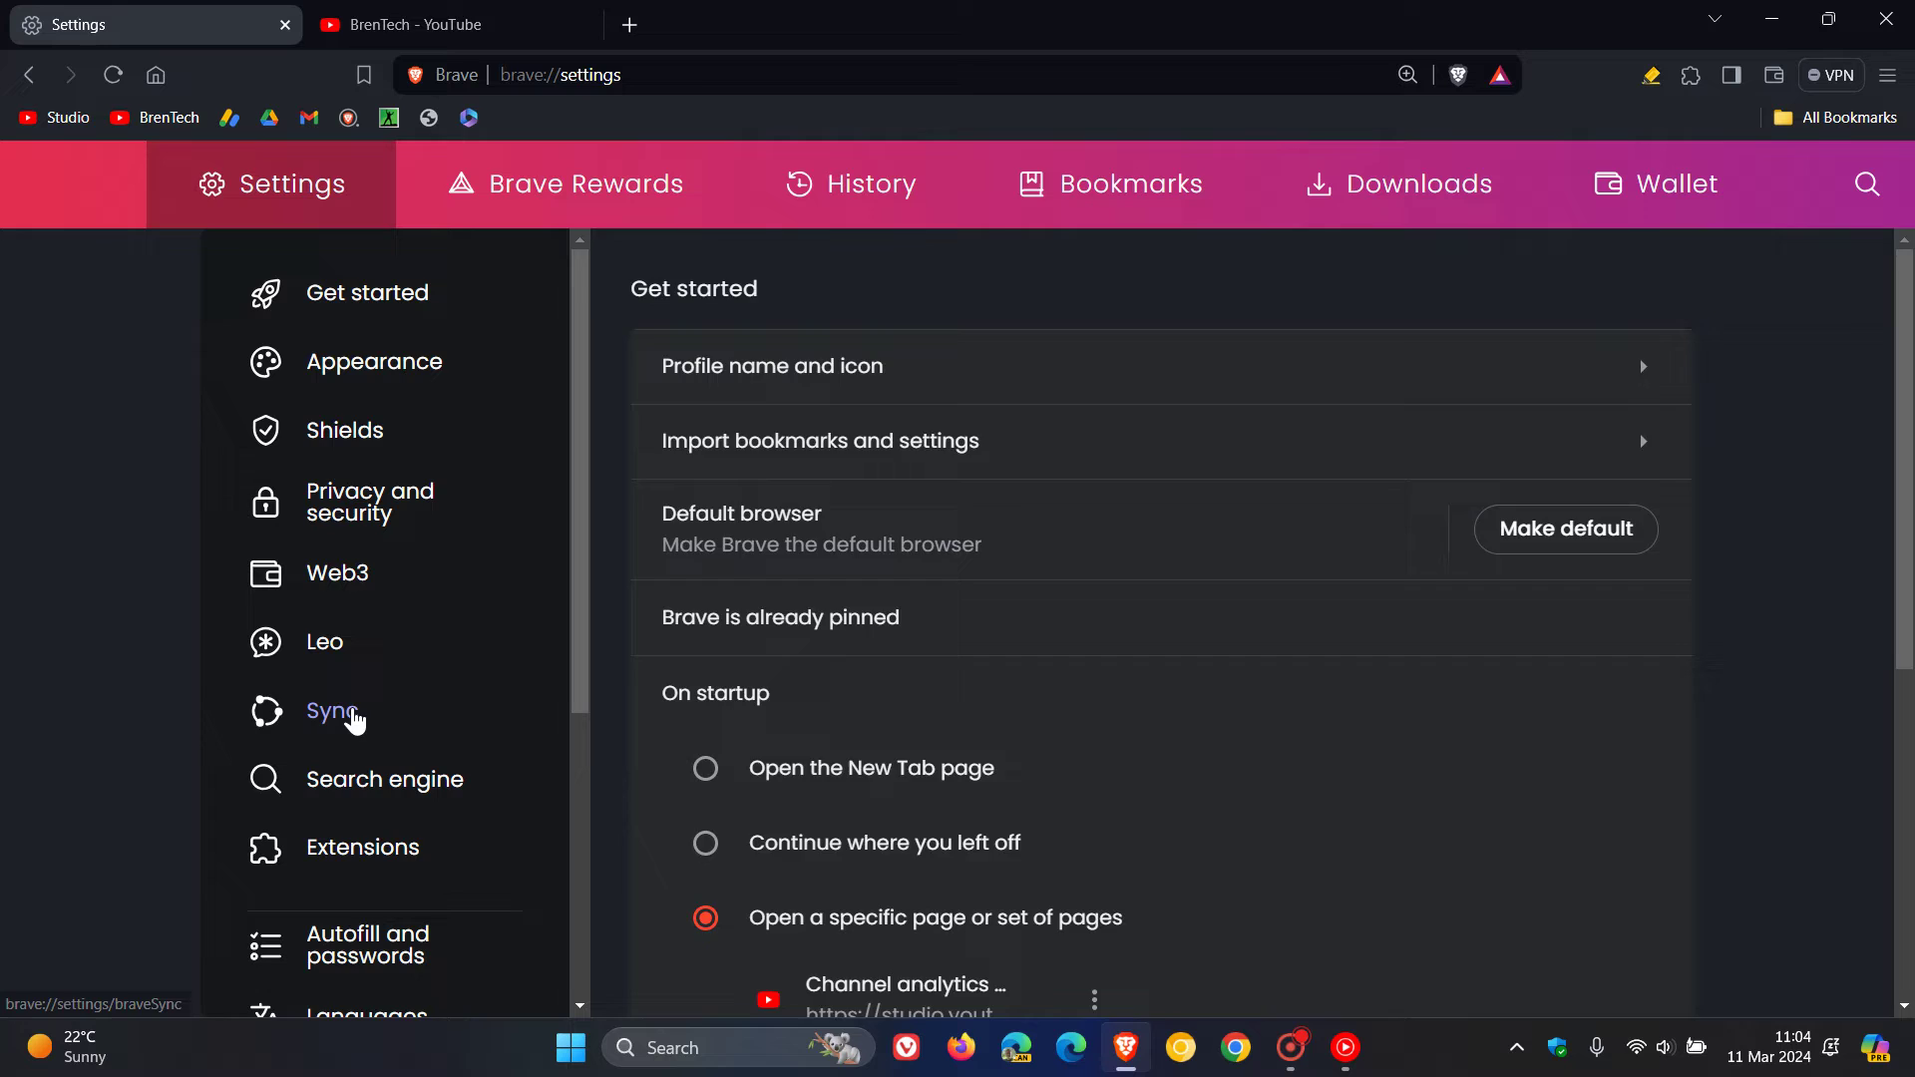
pyautogui.click(355, 715)
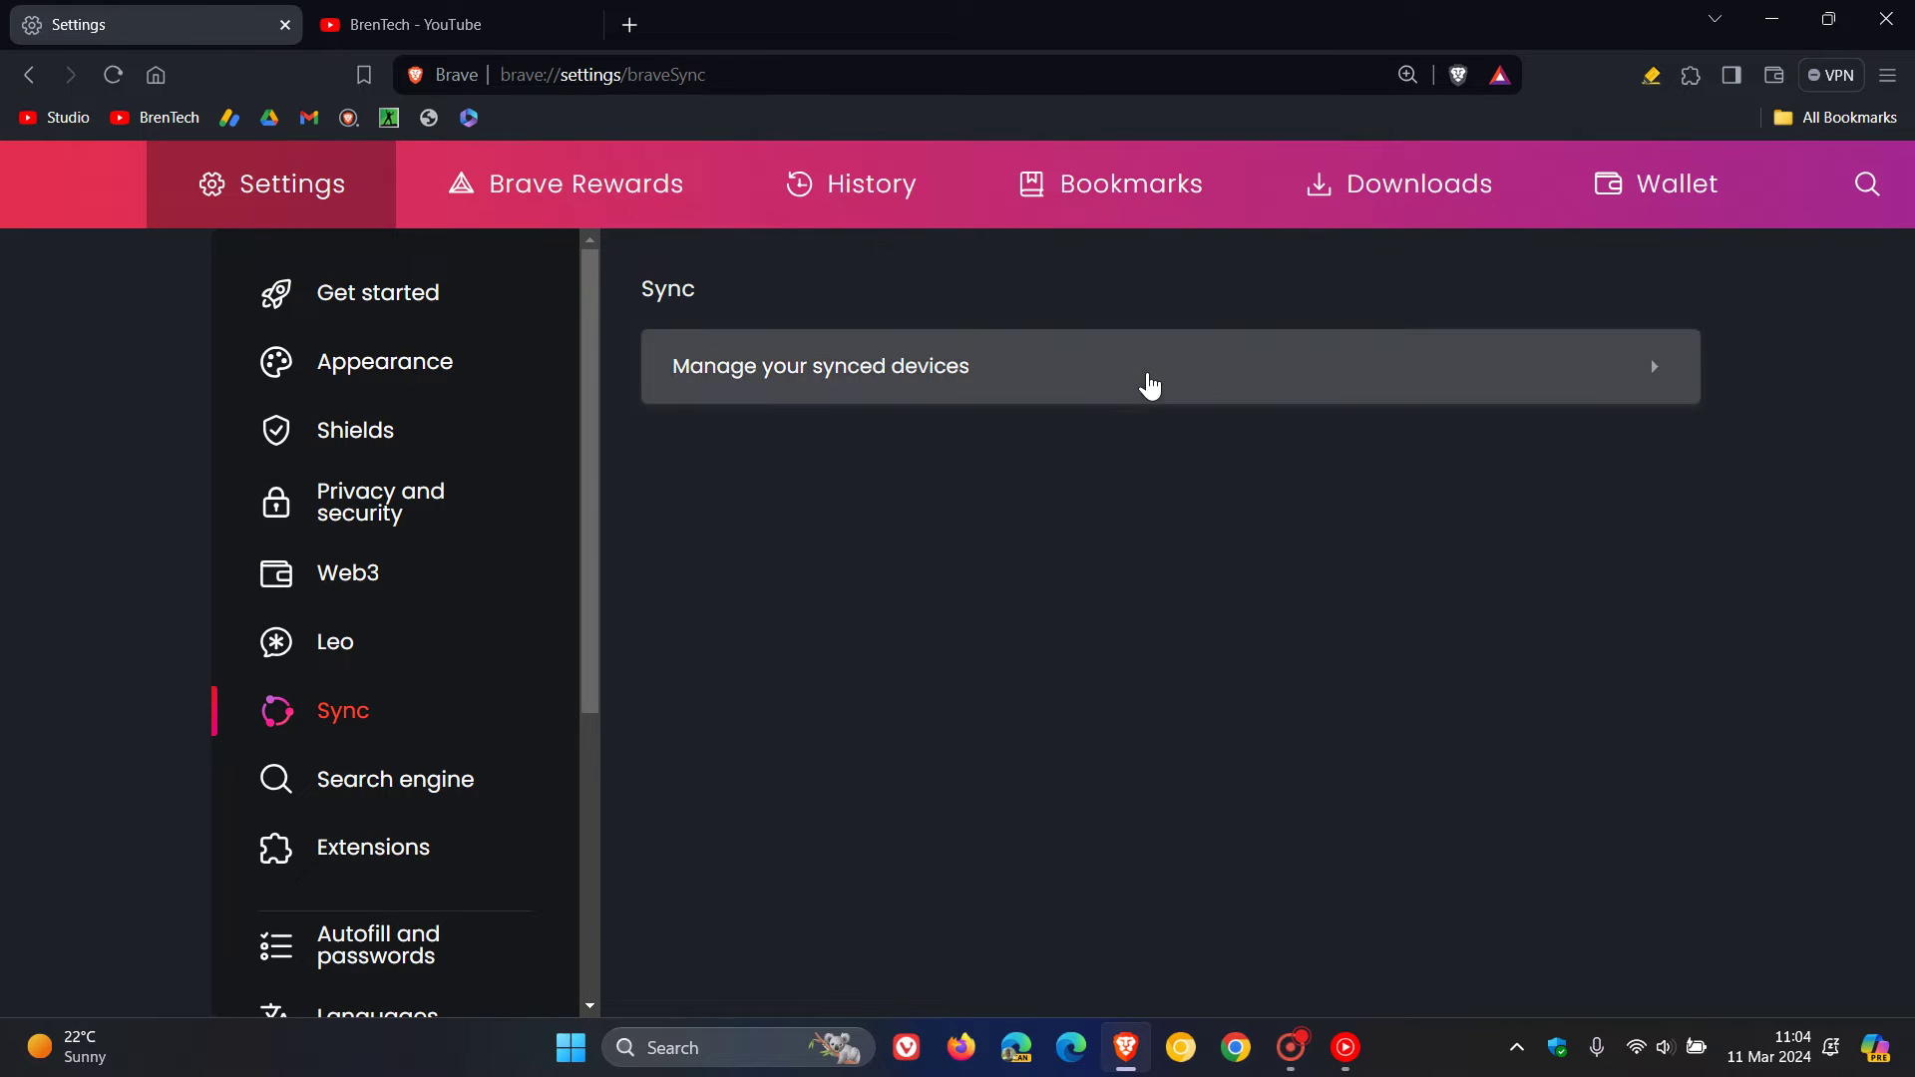
pyautogui.click(1145, 383)
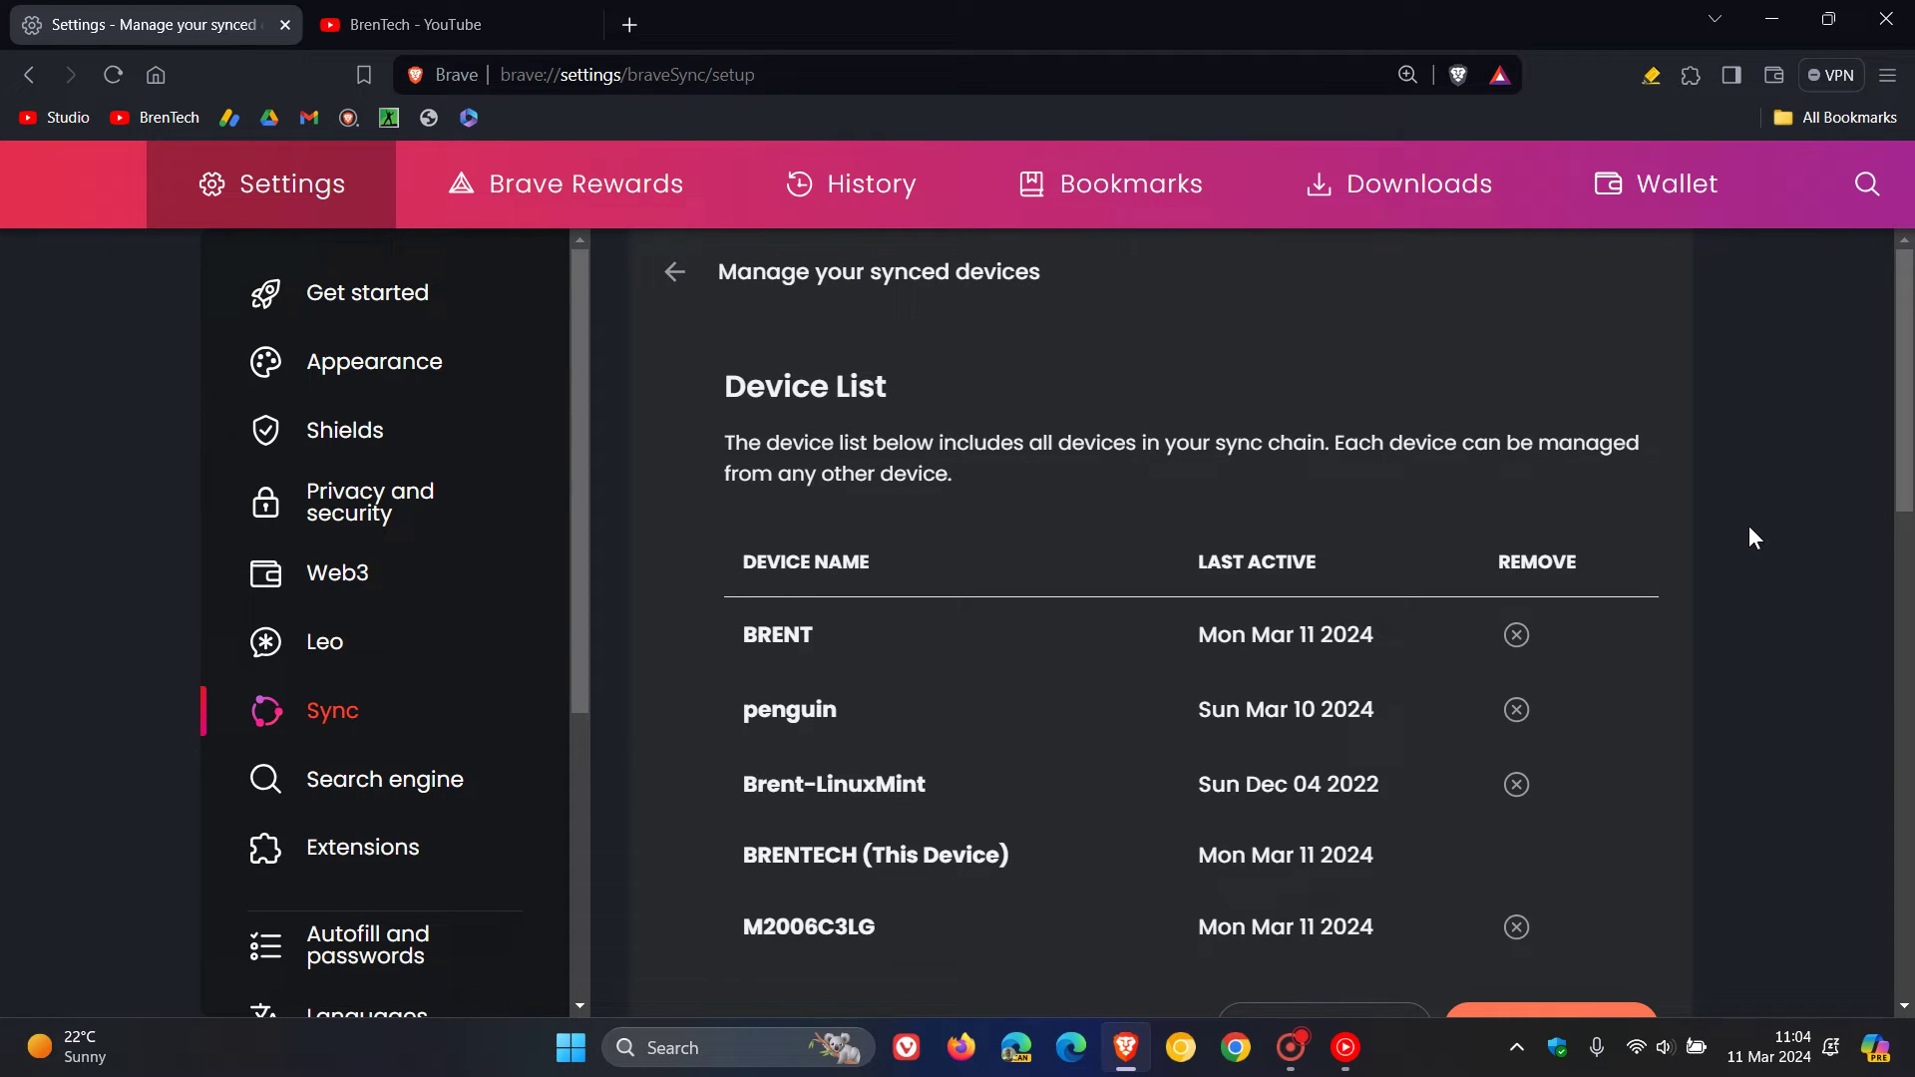
pyautogui.scroll(-1, 1750, 538)
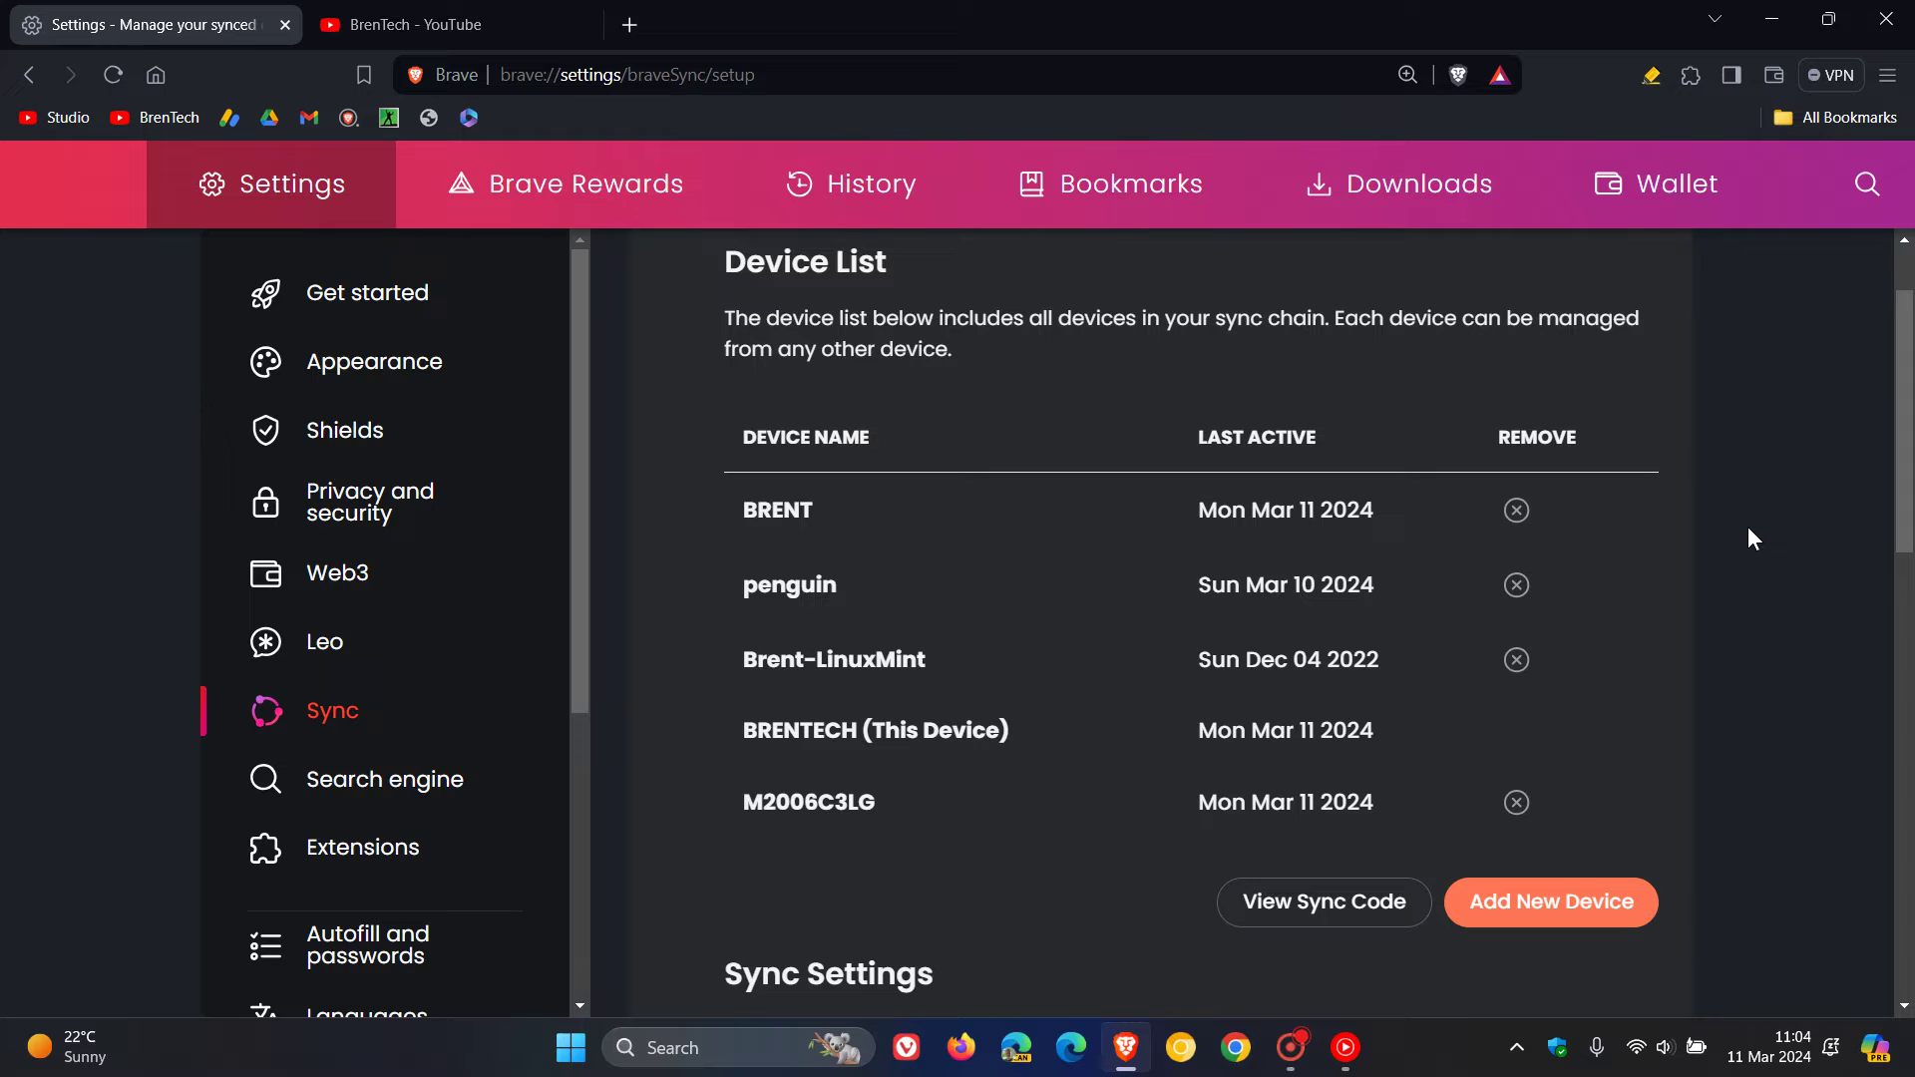
pyautogui.scroll(-1, 1749, 538)
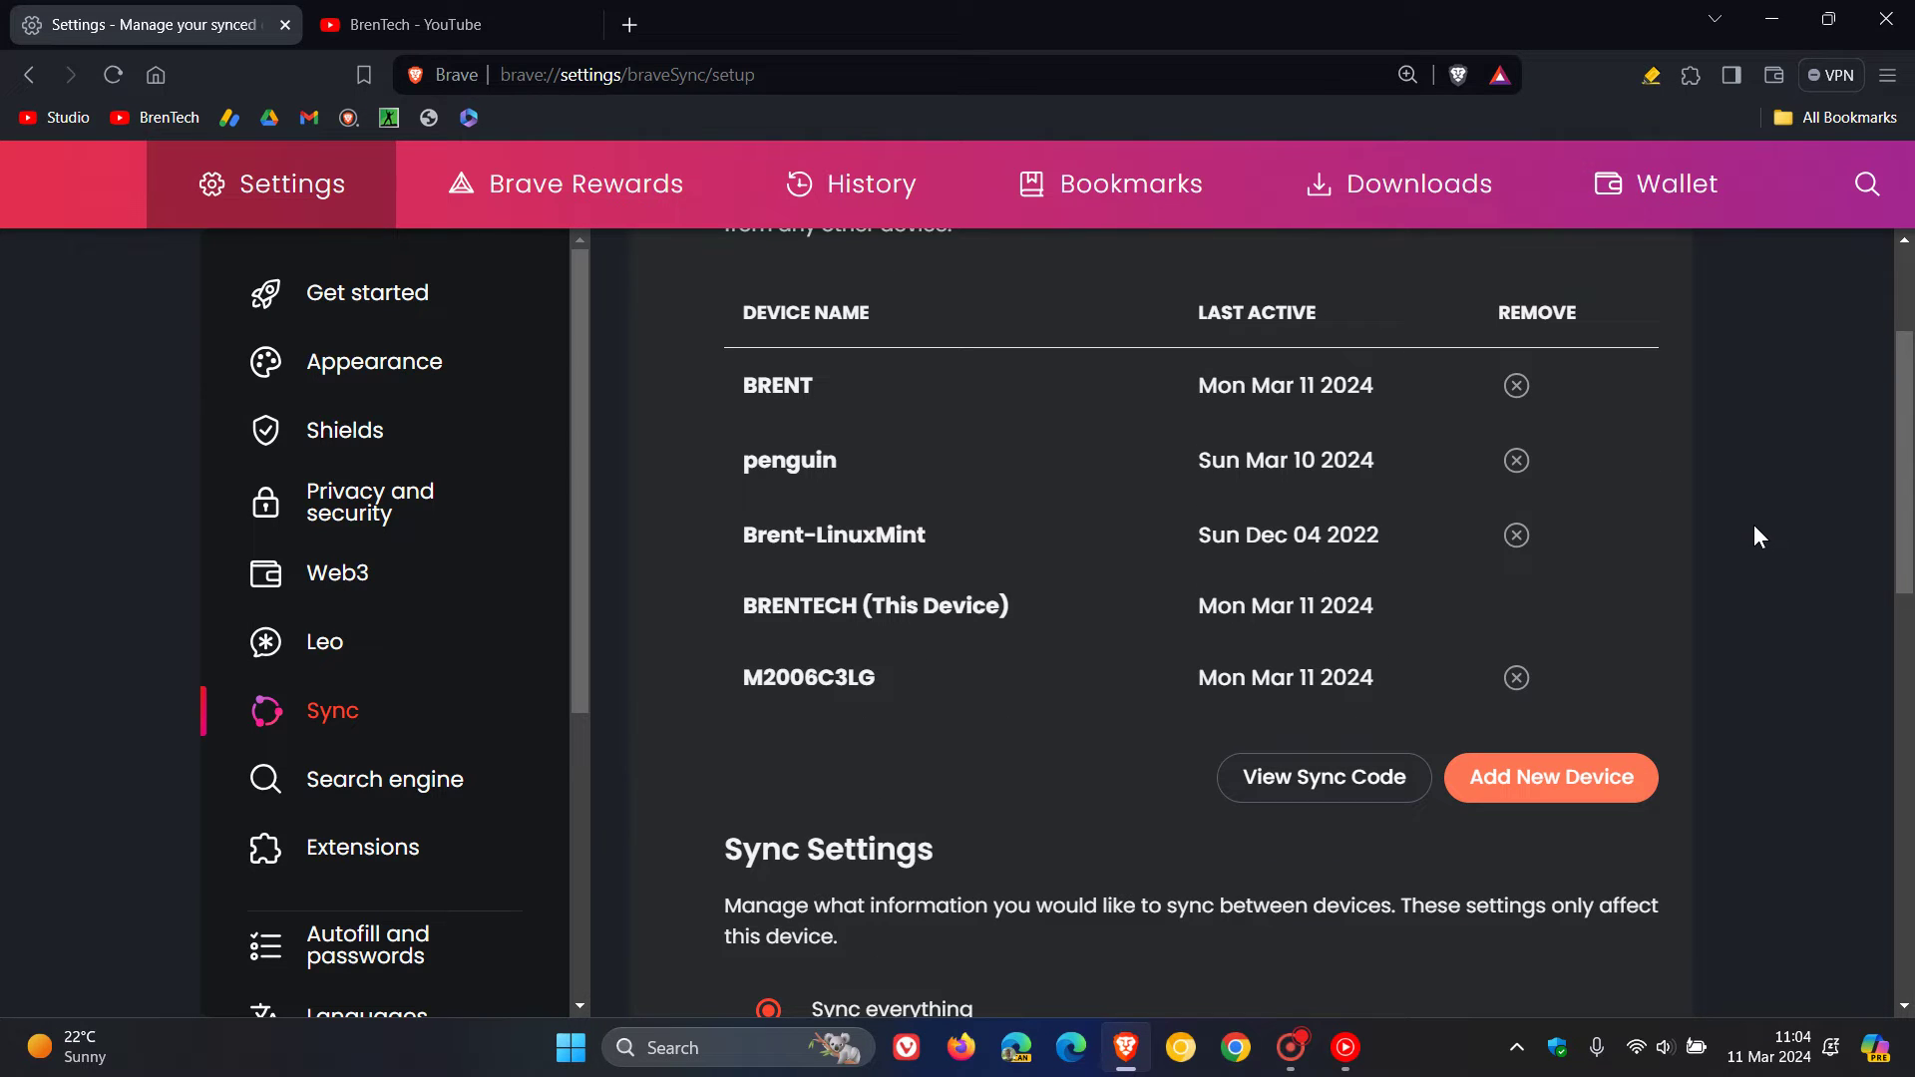
pyautogui.scroll(-1, 1754, 526)
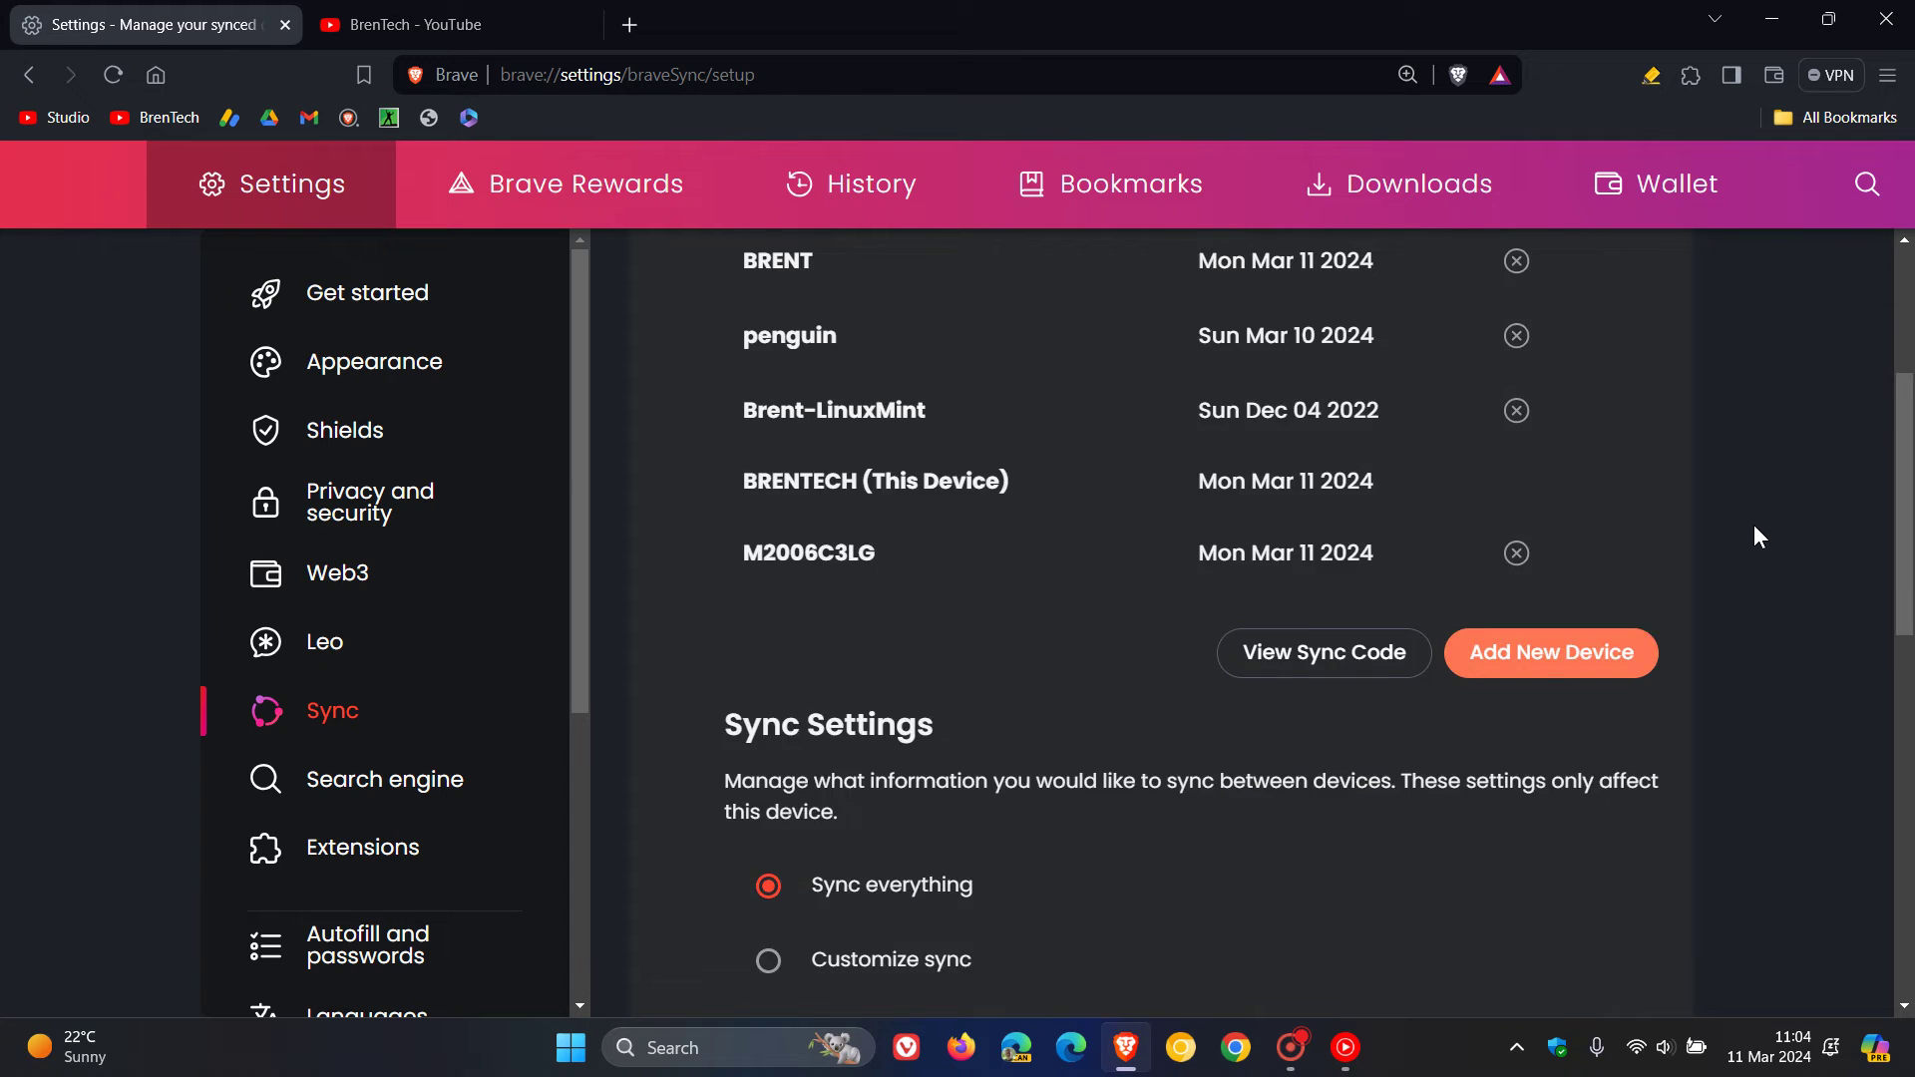
pyautogui.scroll(-1, 1754, 527)
pyautogui.scroll(-1, 1753, 528)
pyautogui.scroll(-1, 1753, 527)
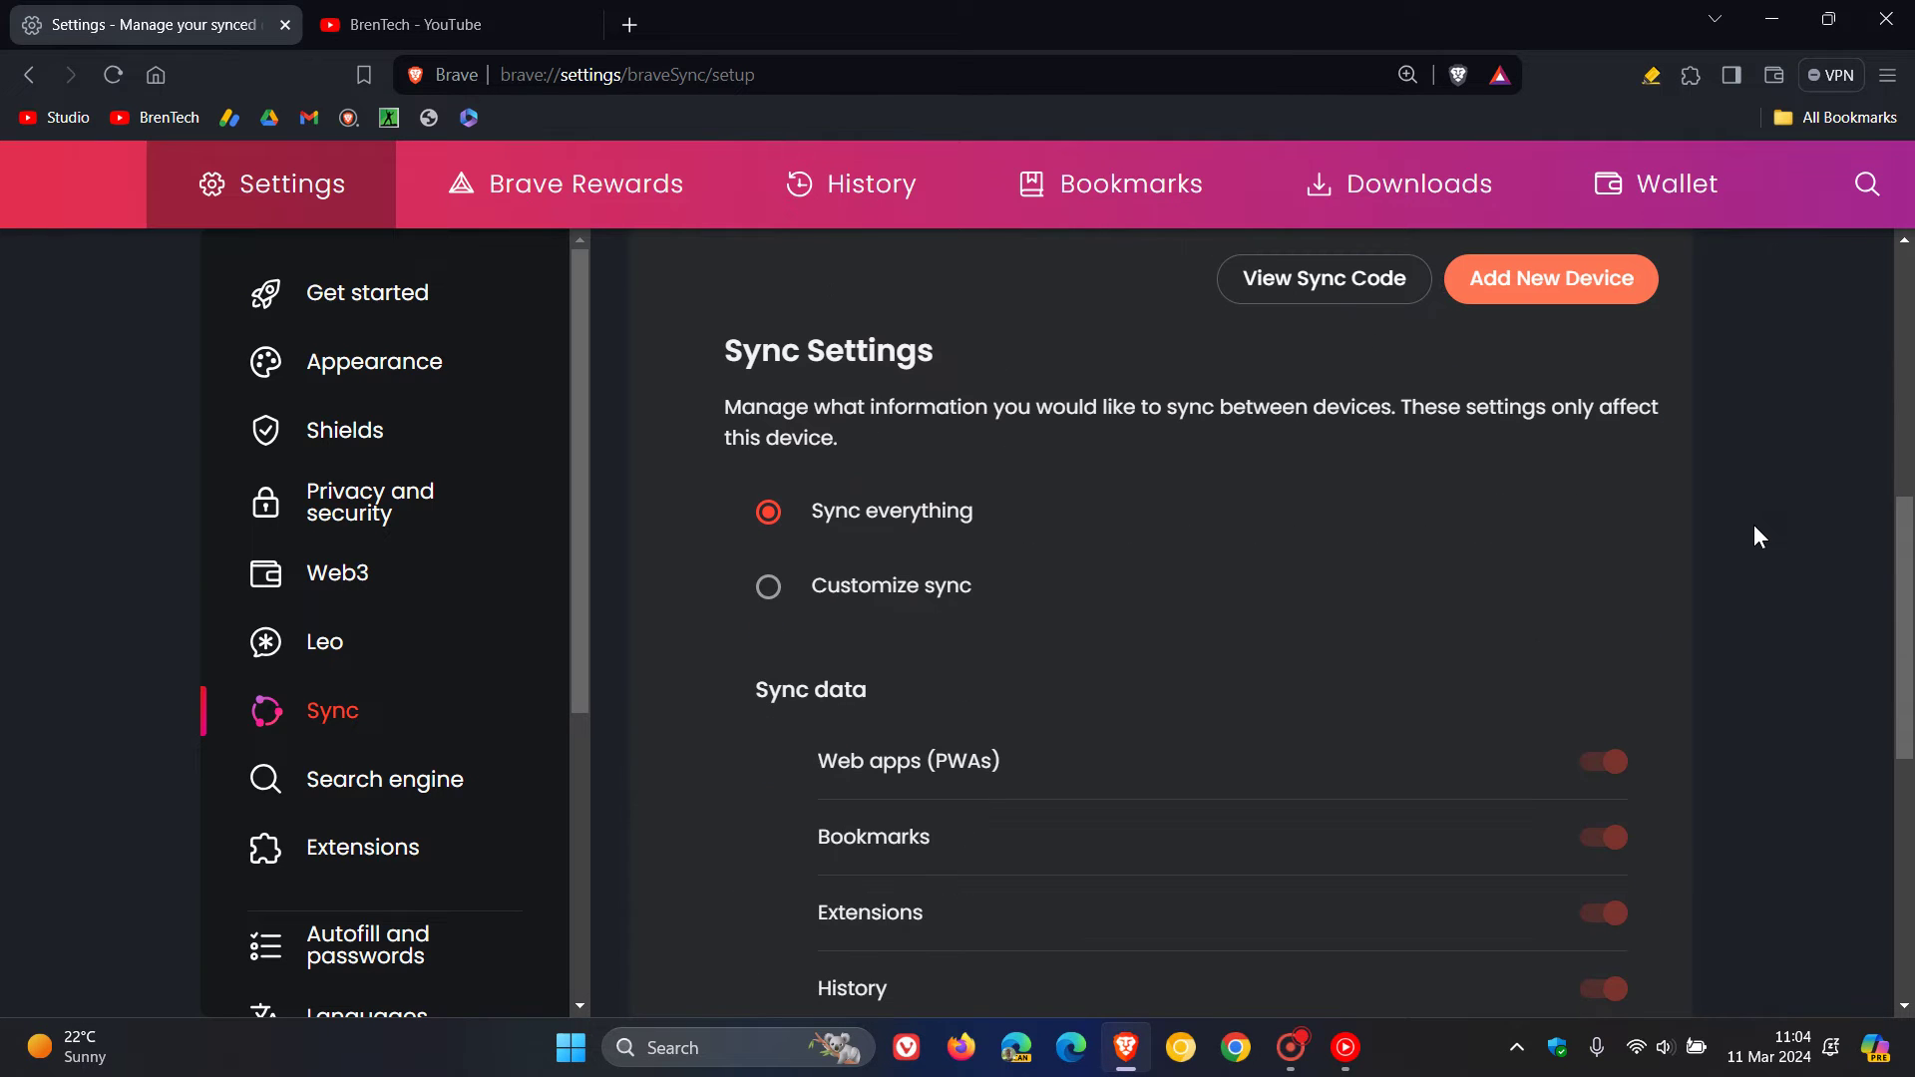
pyautogui.scroll(3, 1753, 537)
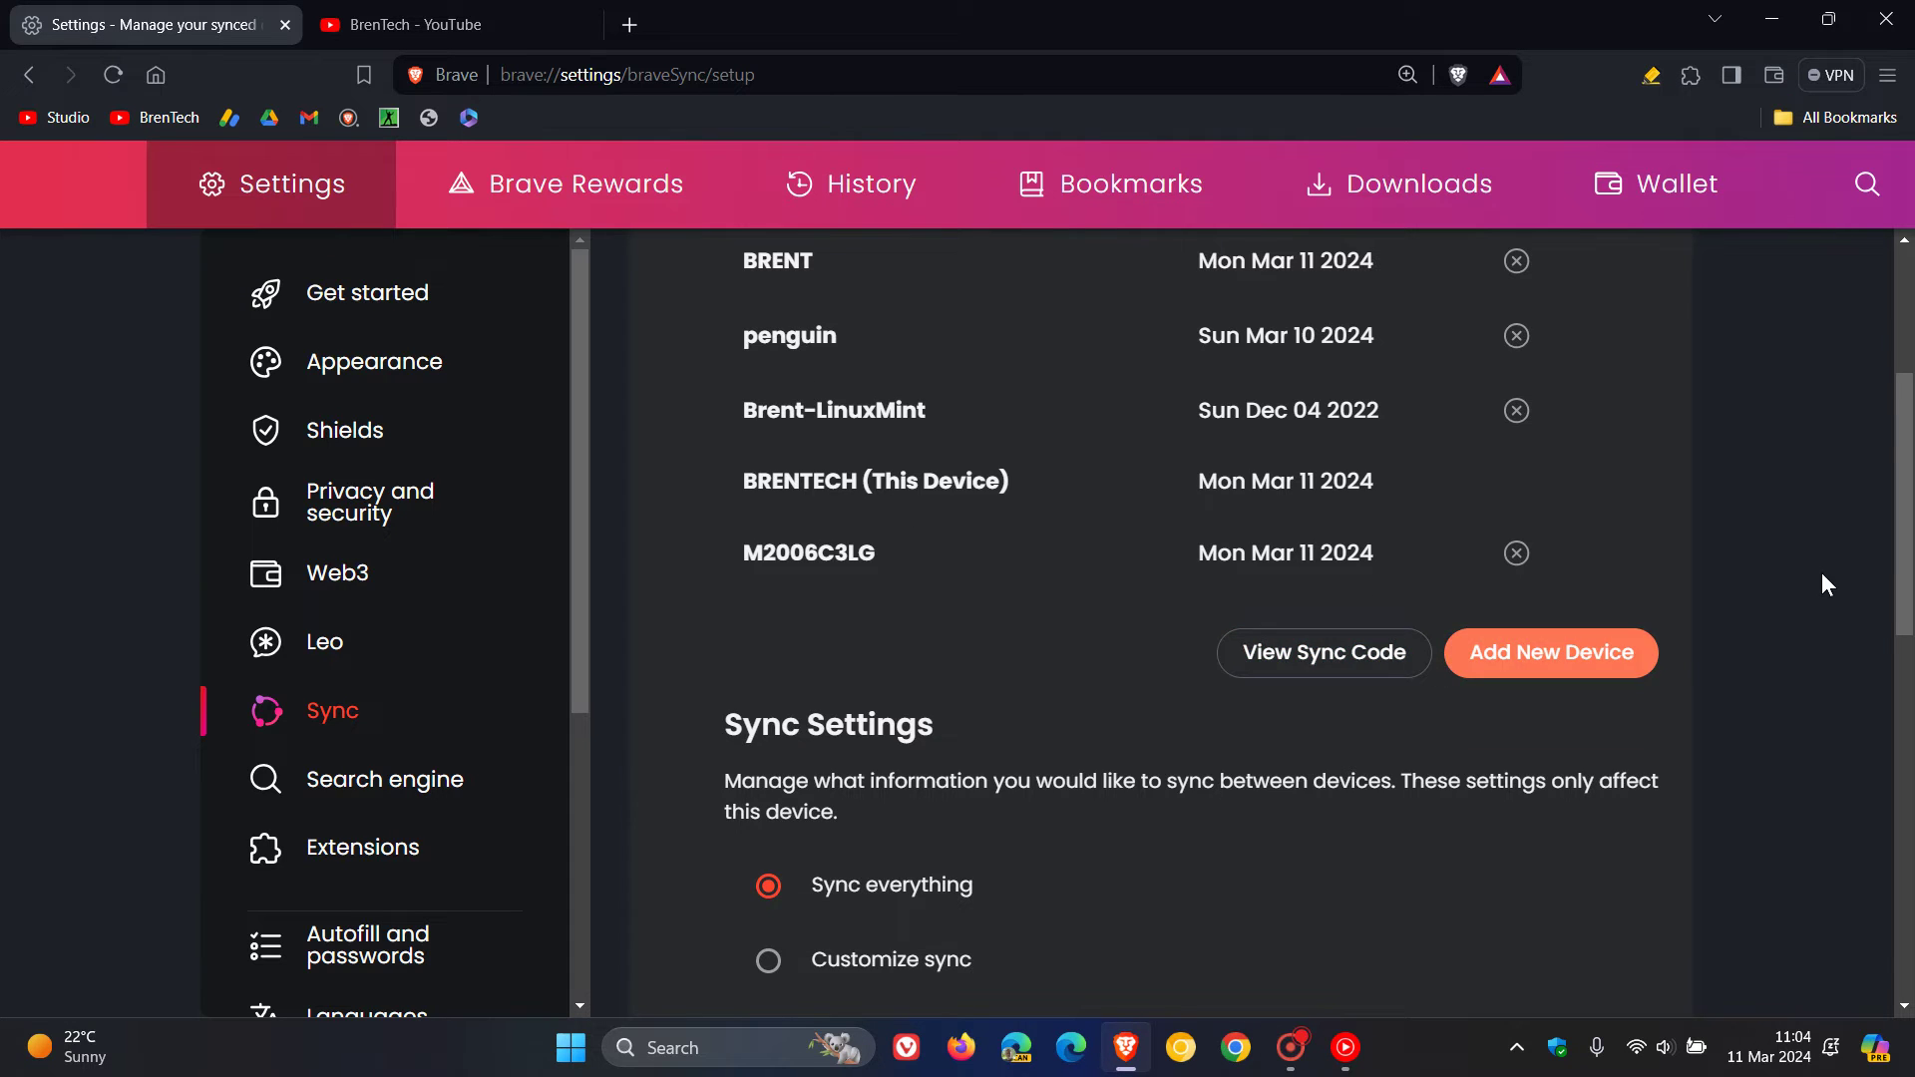
pyautogui.scroll(2, 1822, 584)
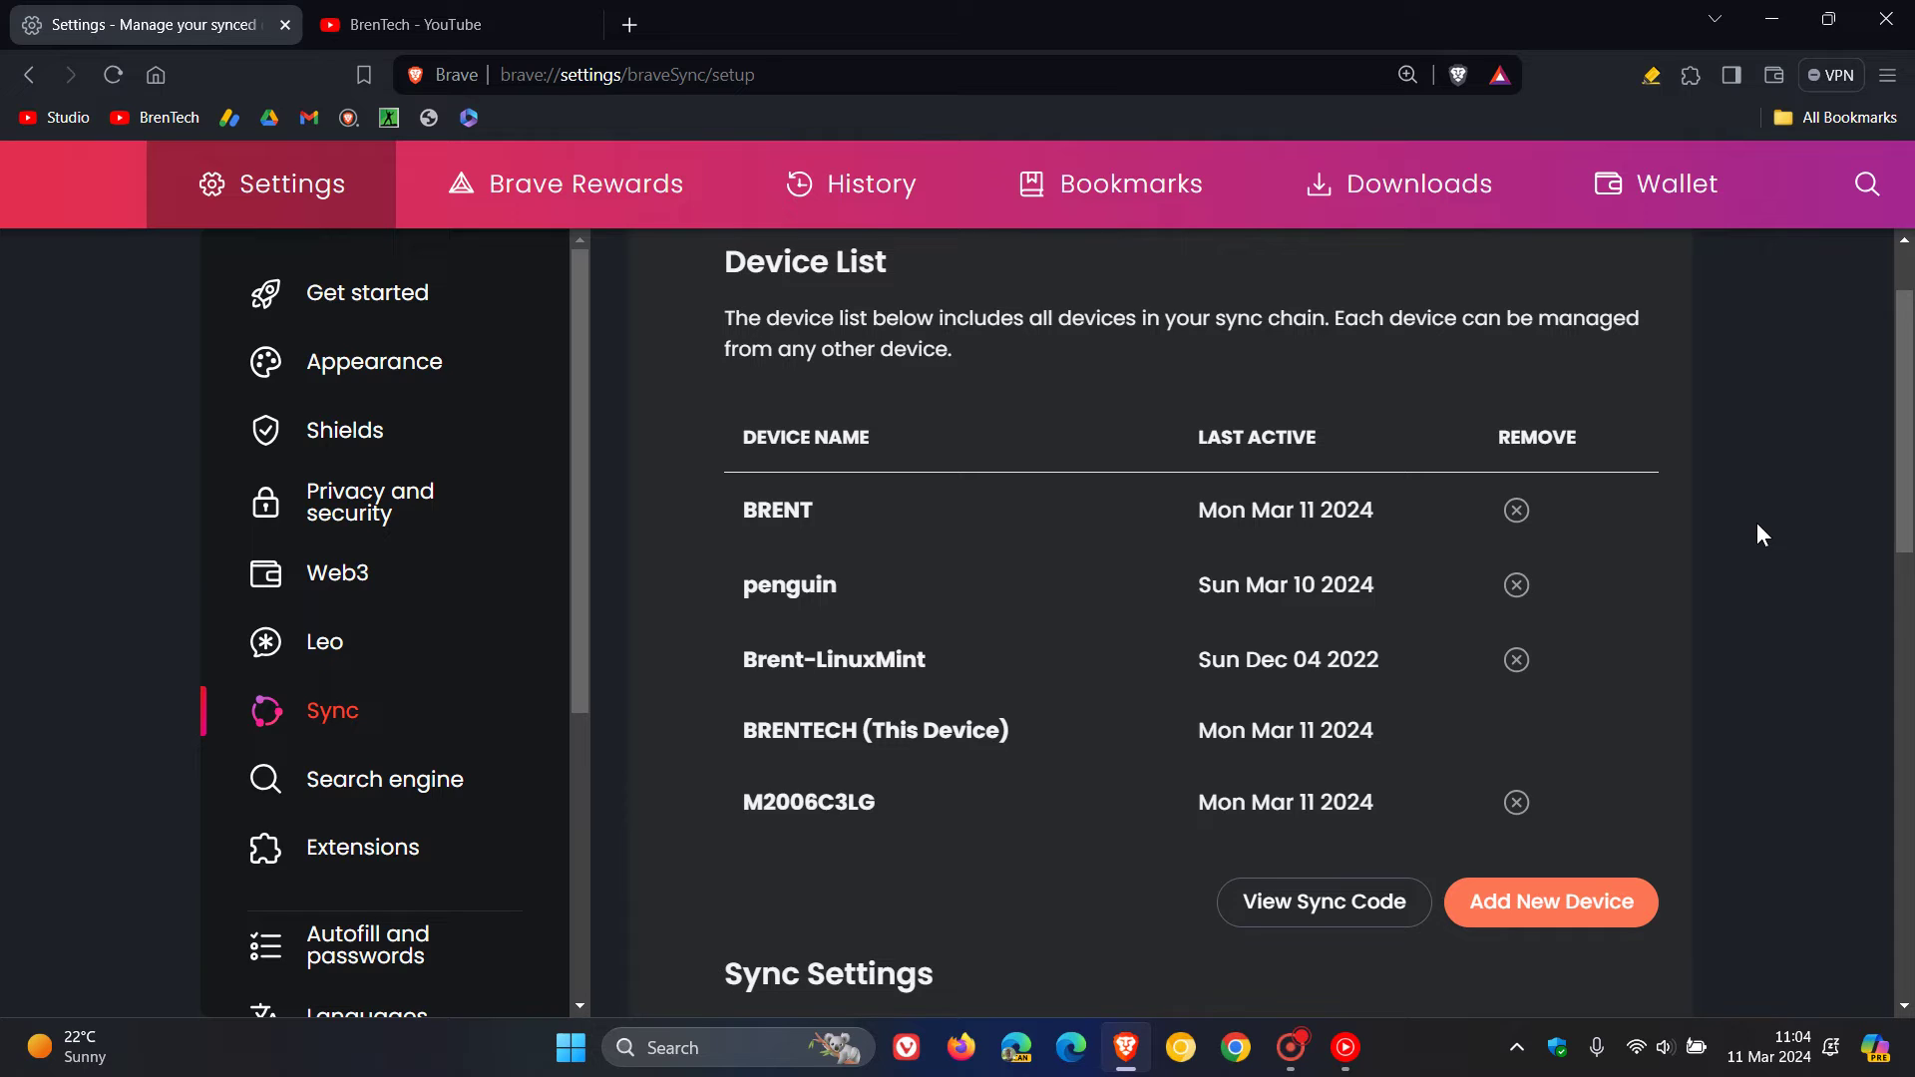
pyautogui.scroll(-3, 1765, 534)
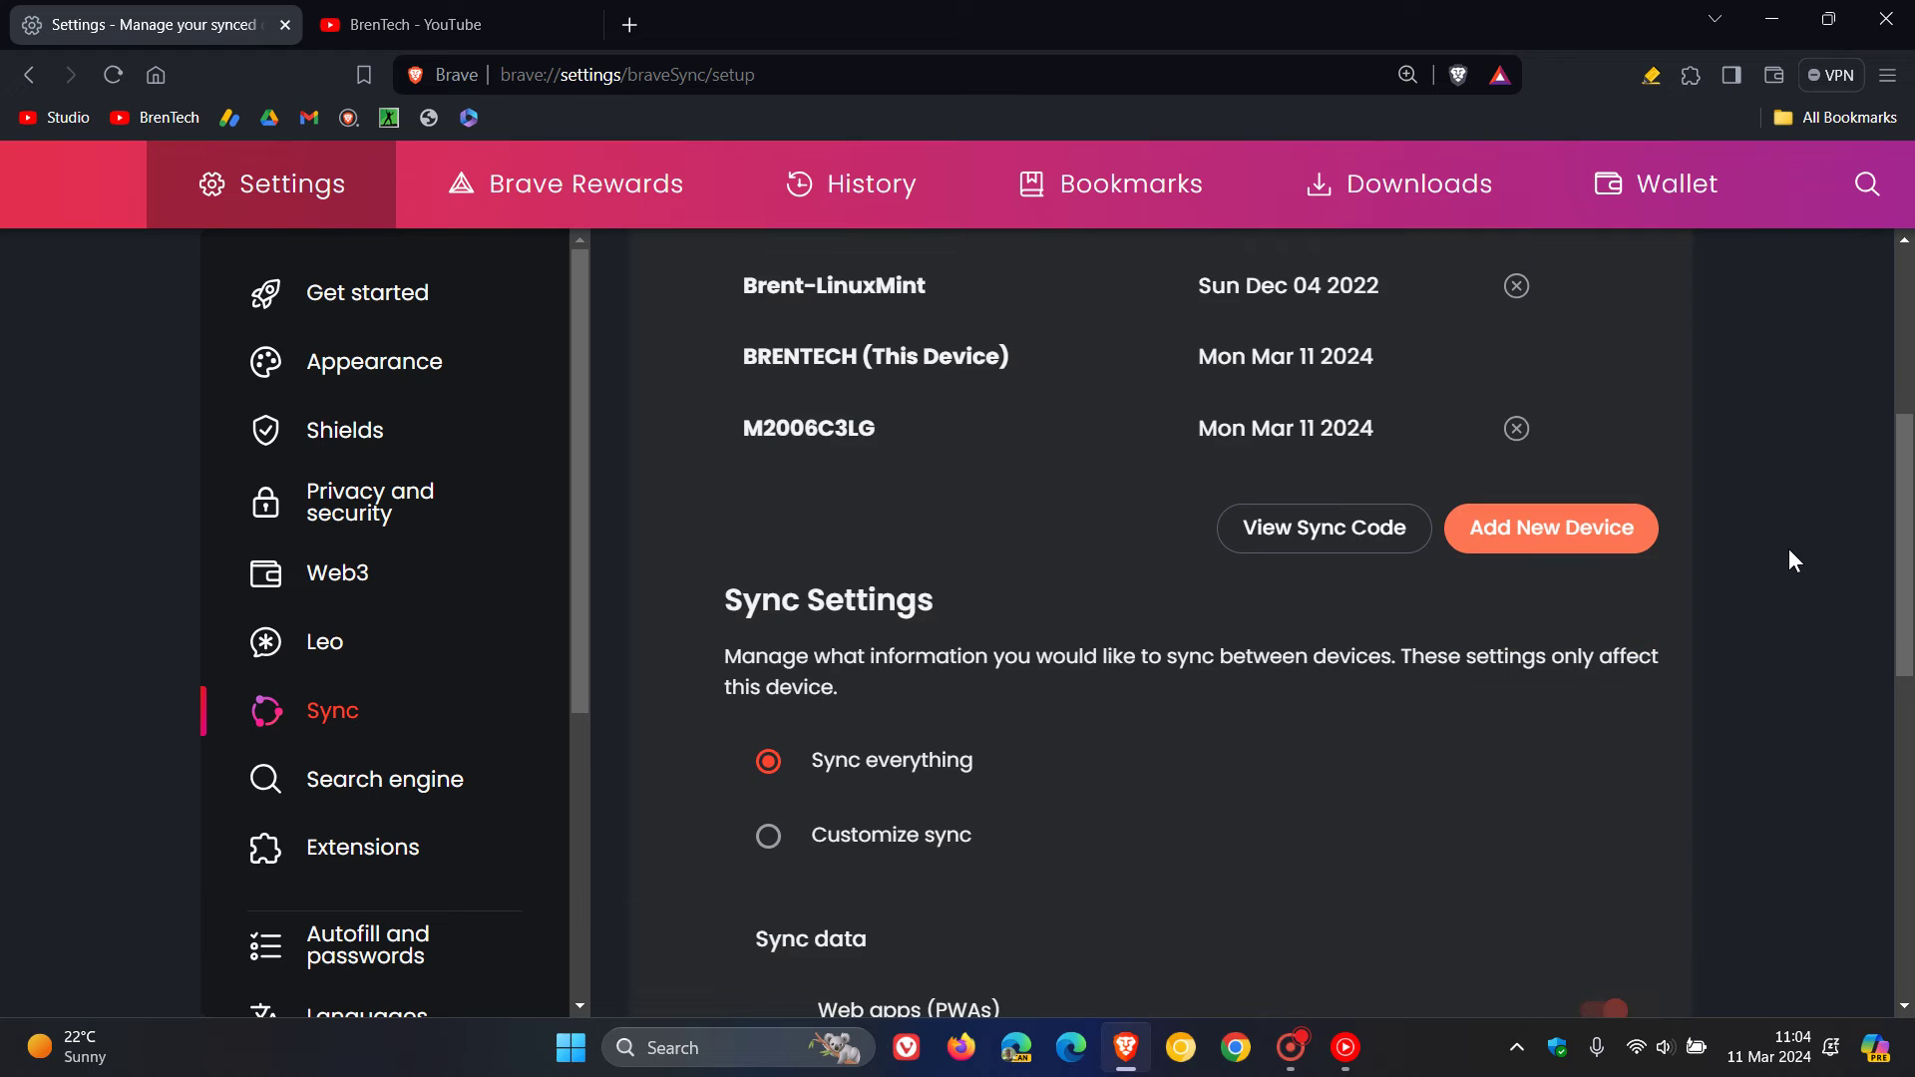
pyautogui.scroll(-4, 1787, 560)
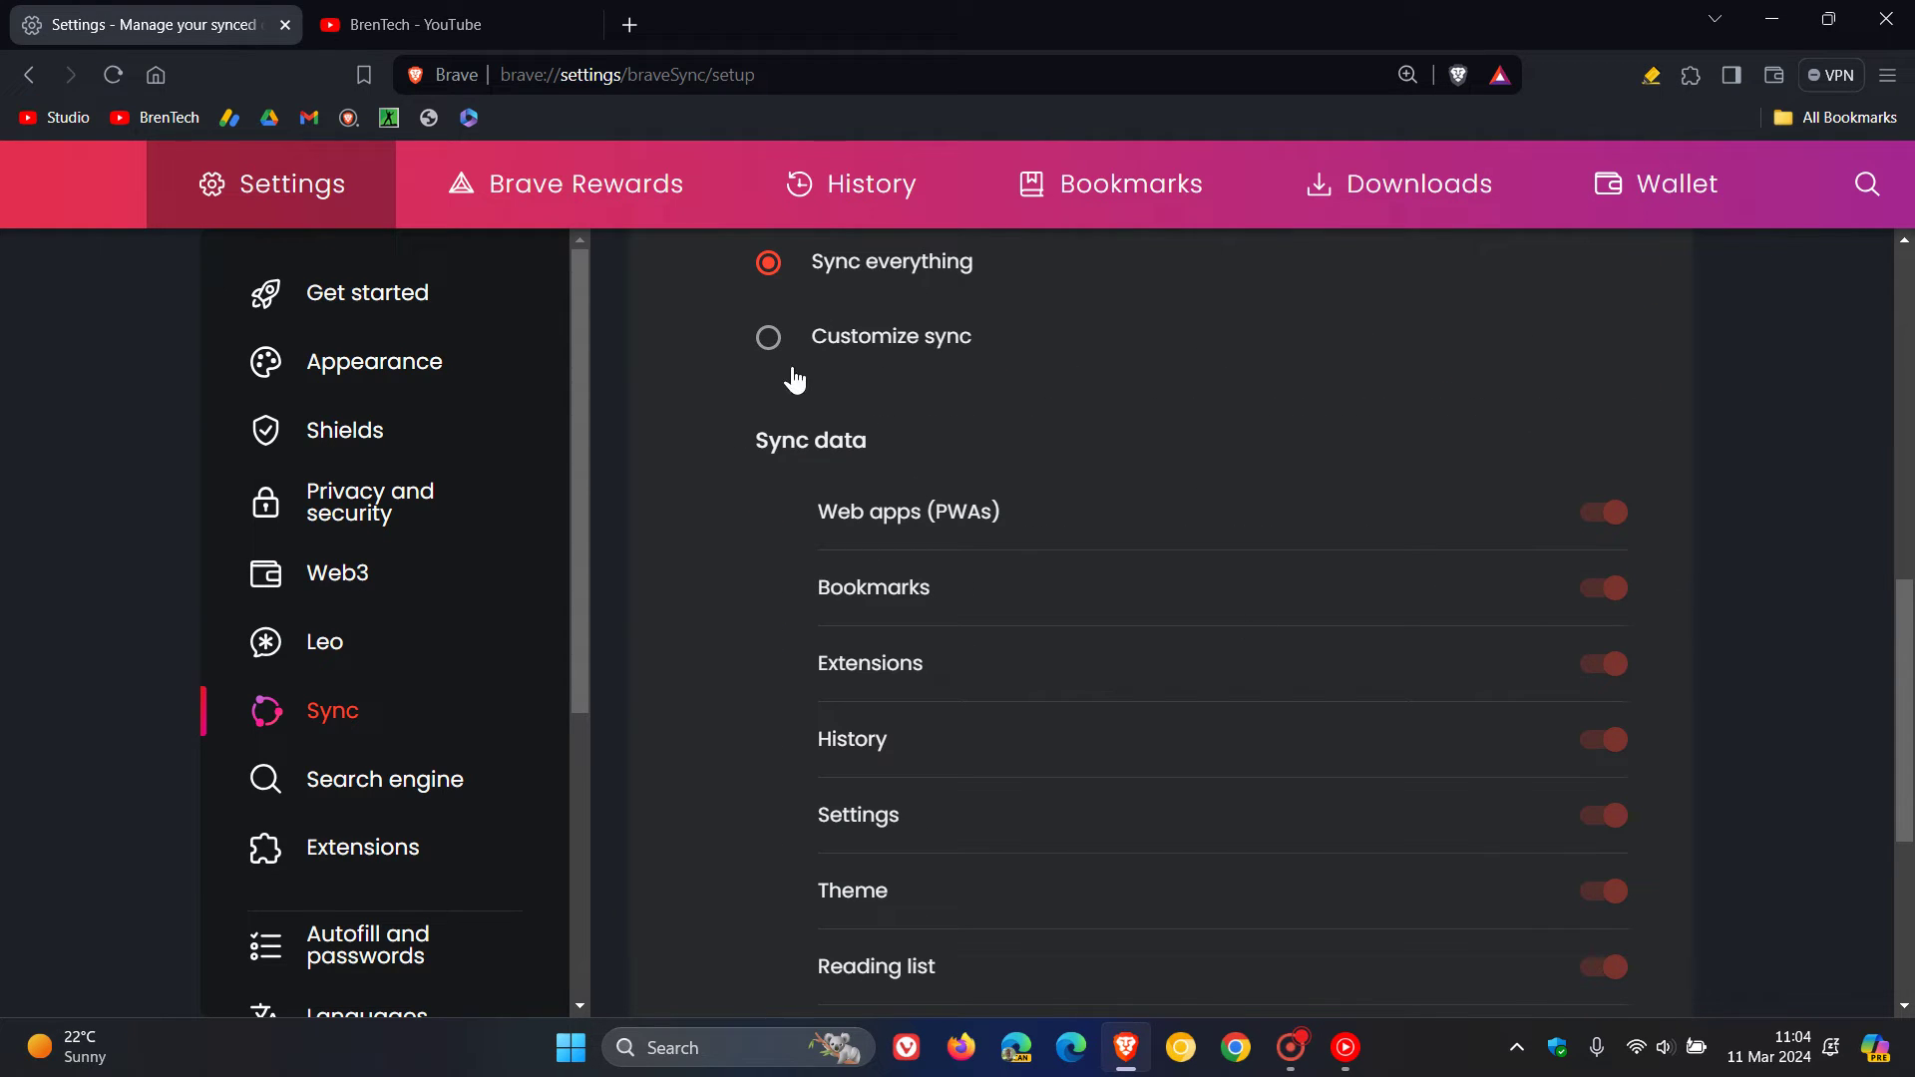
# Step: Select the Customize sync option, keeping every data type enabled
pyautogui.click(771, 341)
pyautogui.click(1589, 594)
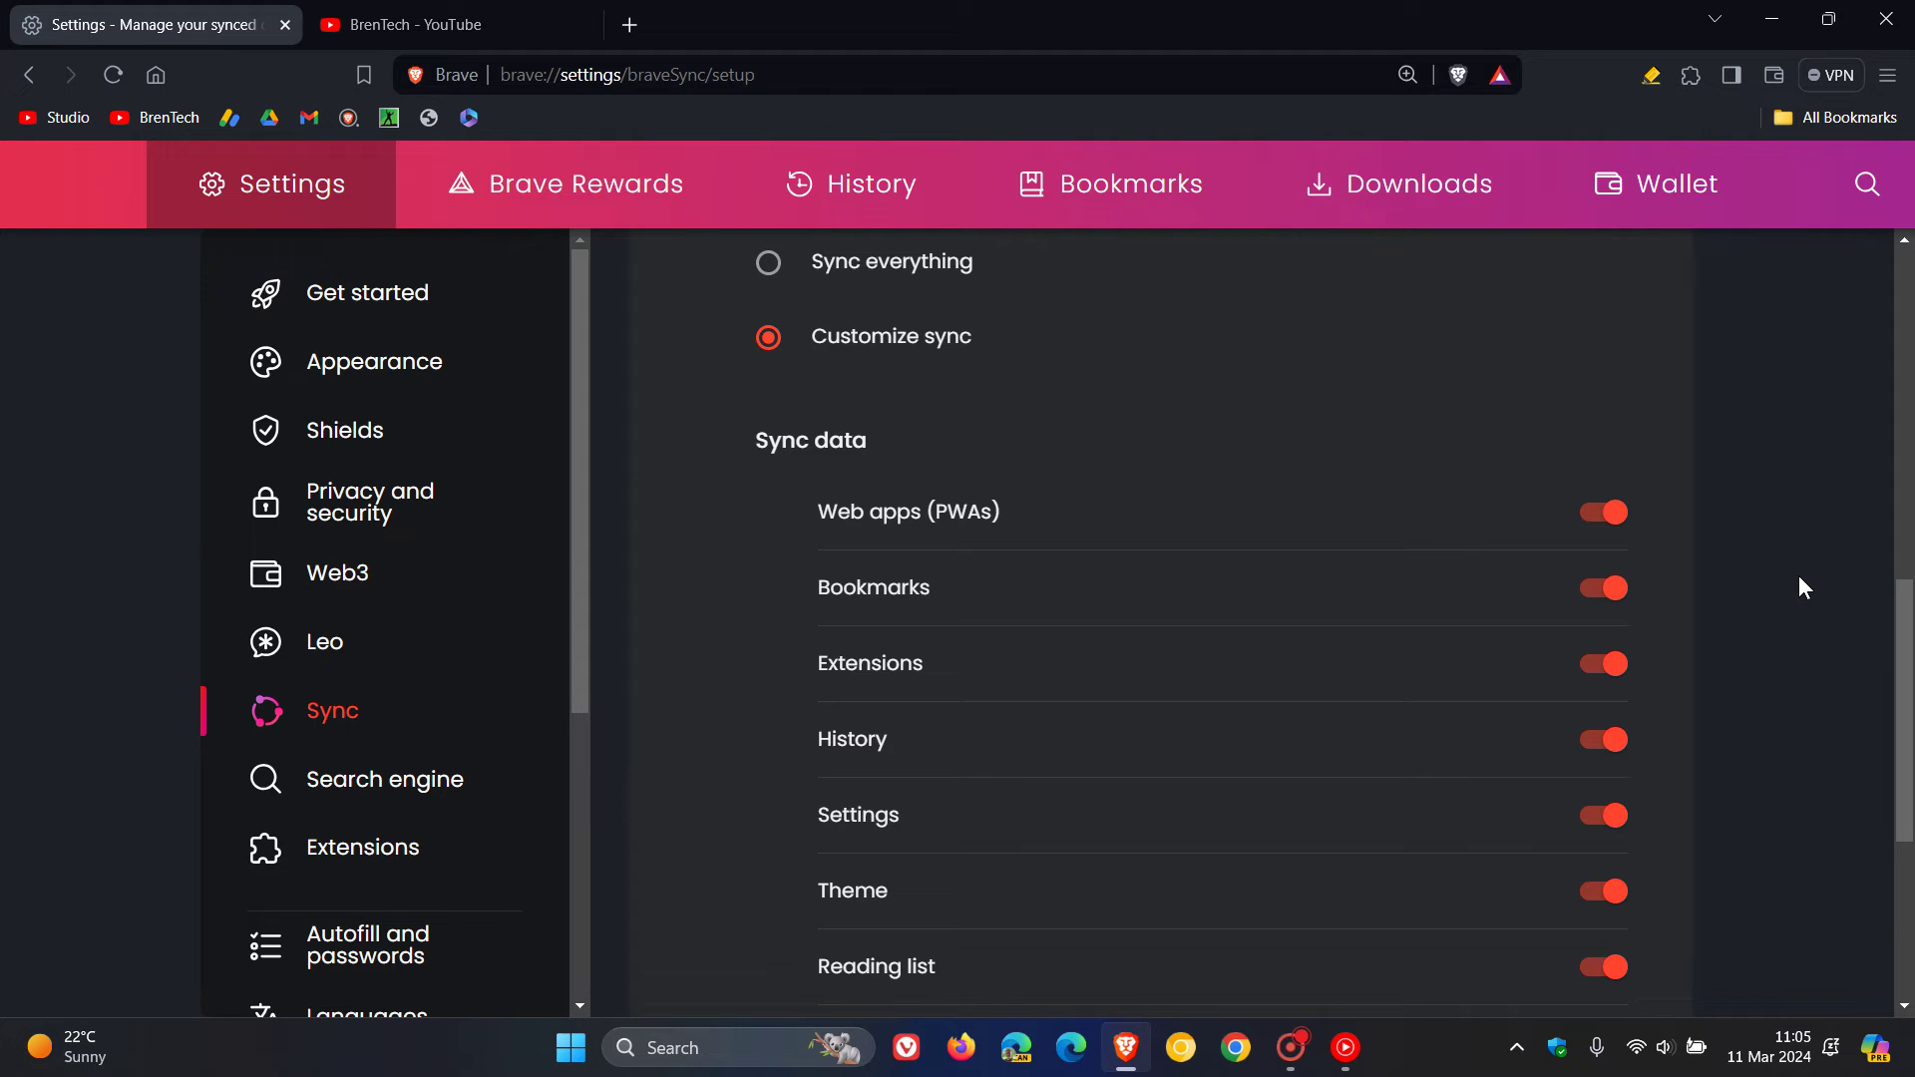
pyautogui.scroll(3, 1799, 588)
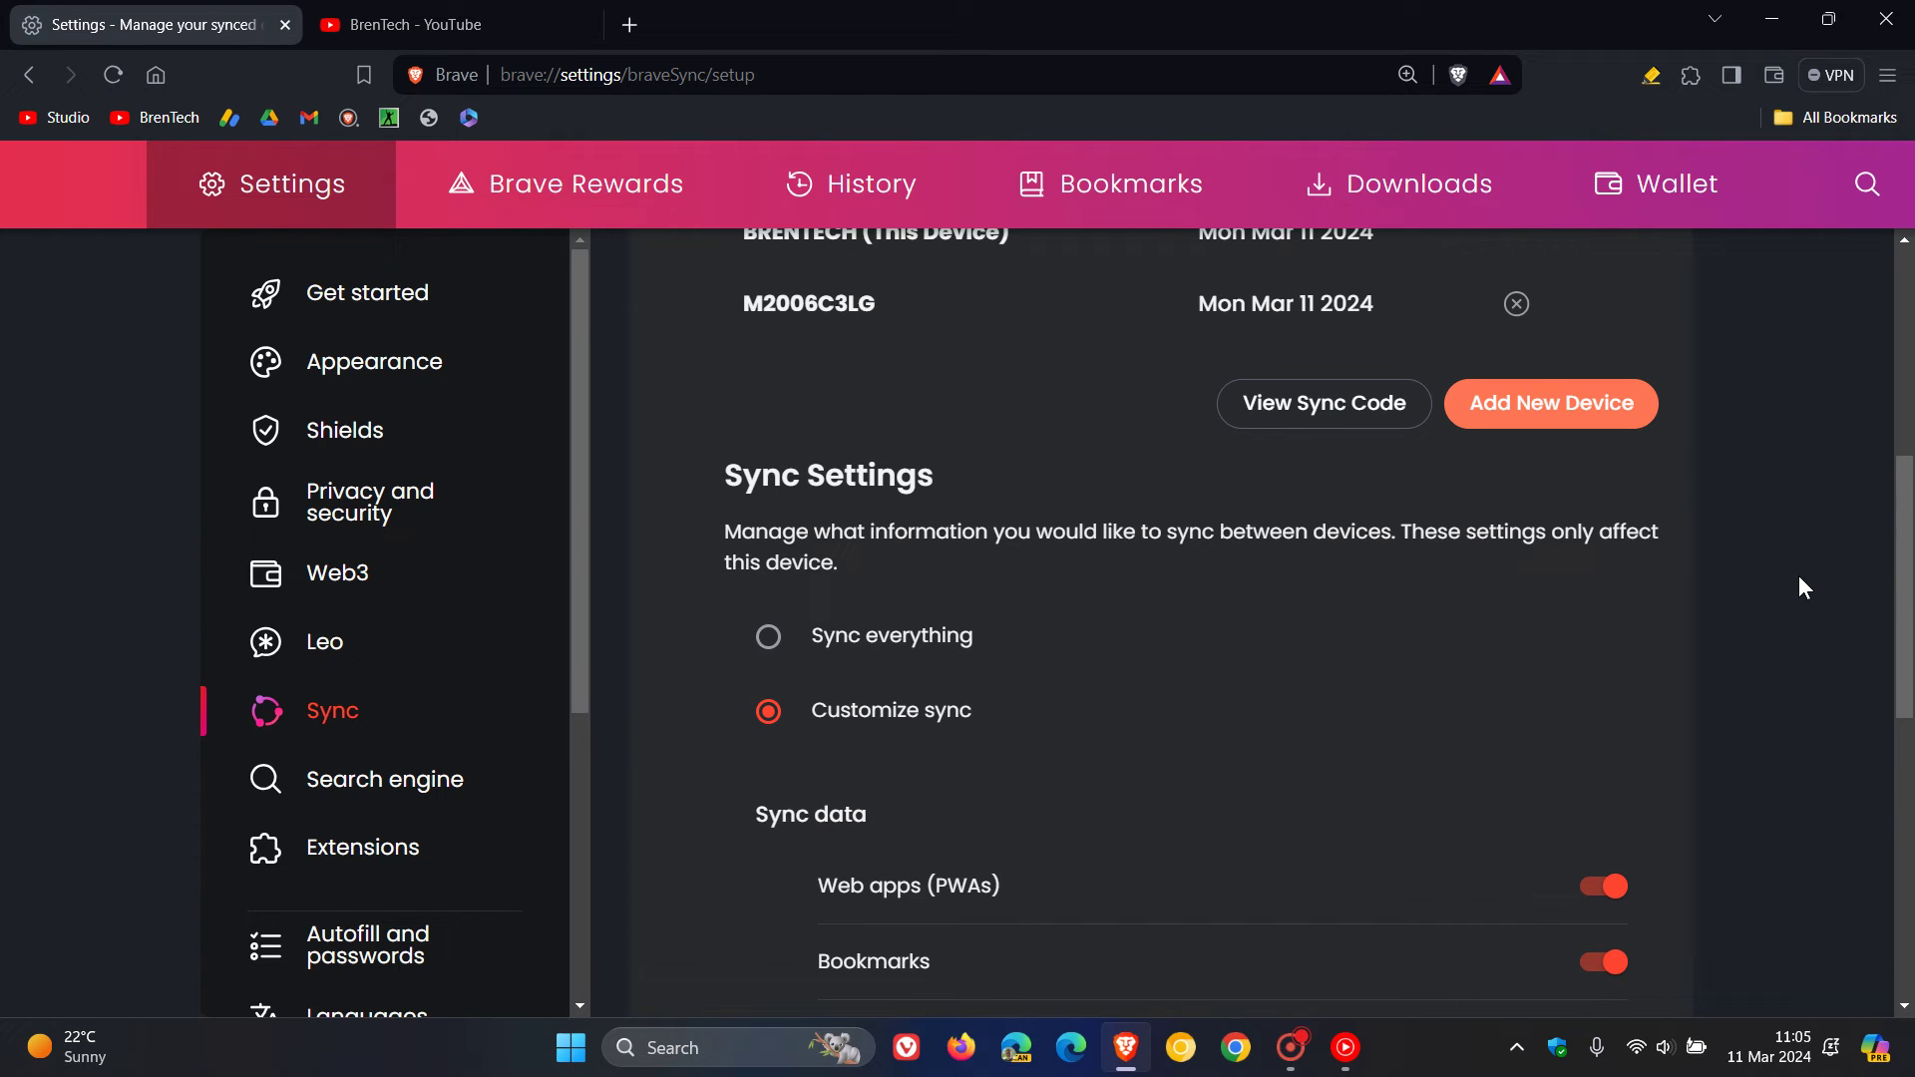
pyautogui.scroll(-2, 1800, 589)
pyautogui.scroll(-1, 1800, 588)
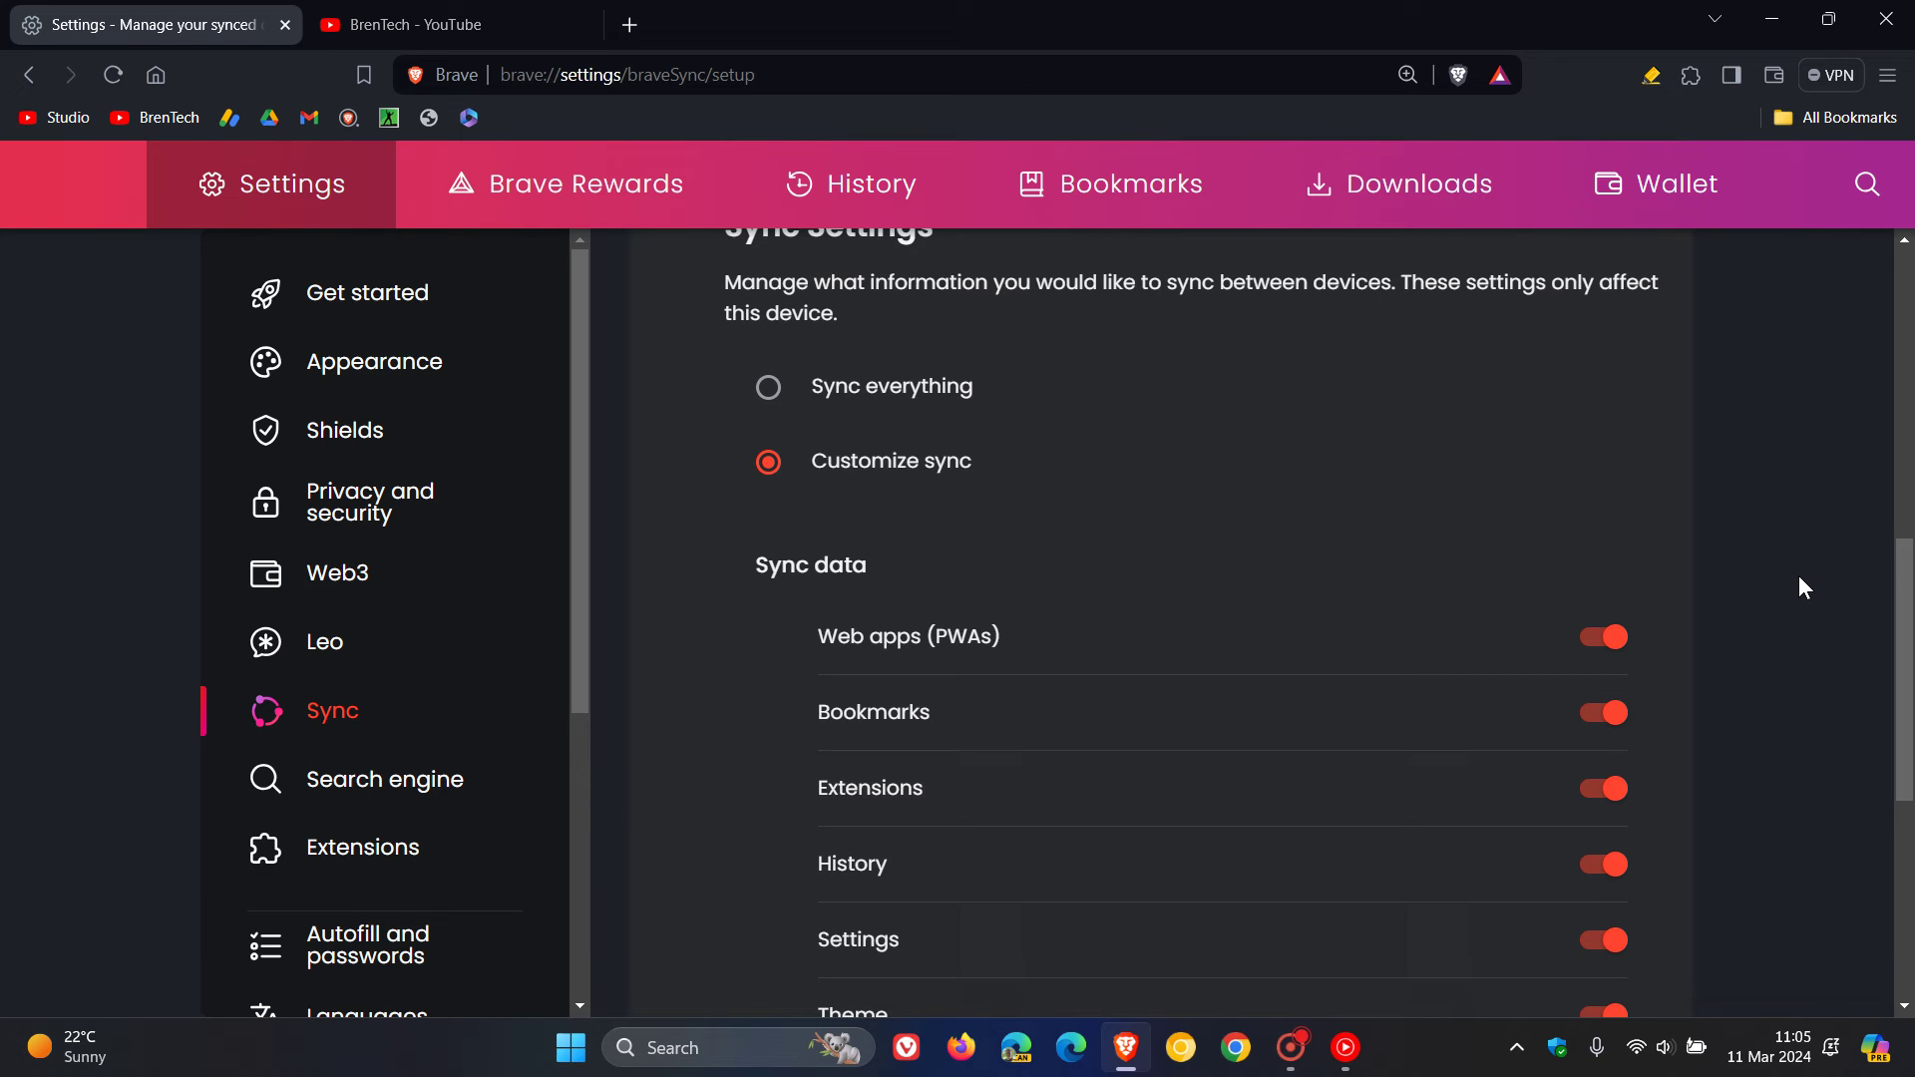
# Step: From the BrenTech YouTube tab's context menu, send the page to the penguin device
pyautogui.click(157, 77)
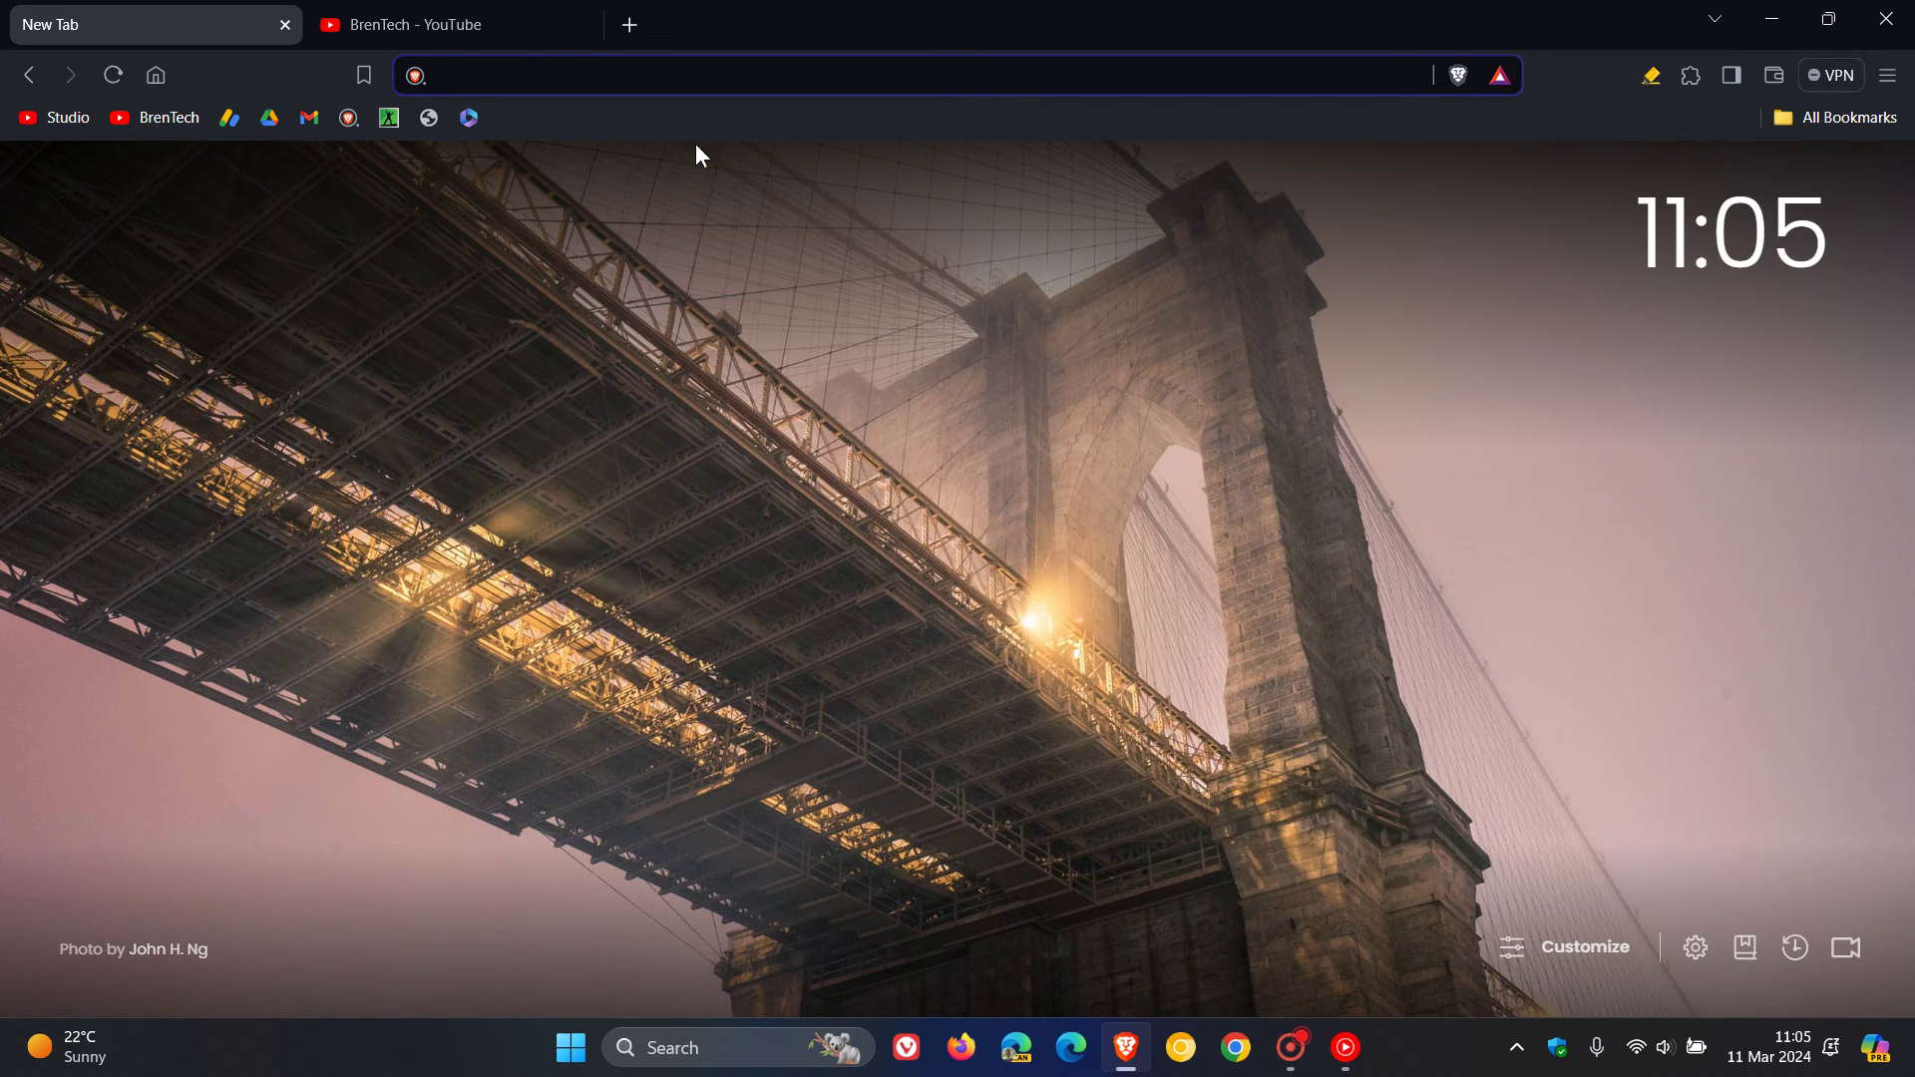
pyautogui.click(529, 24)
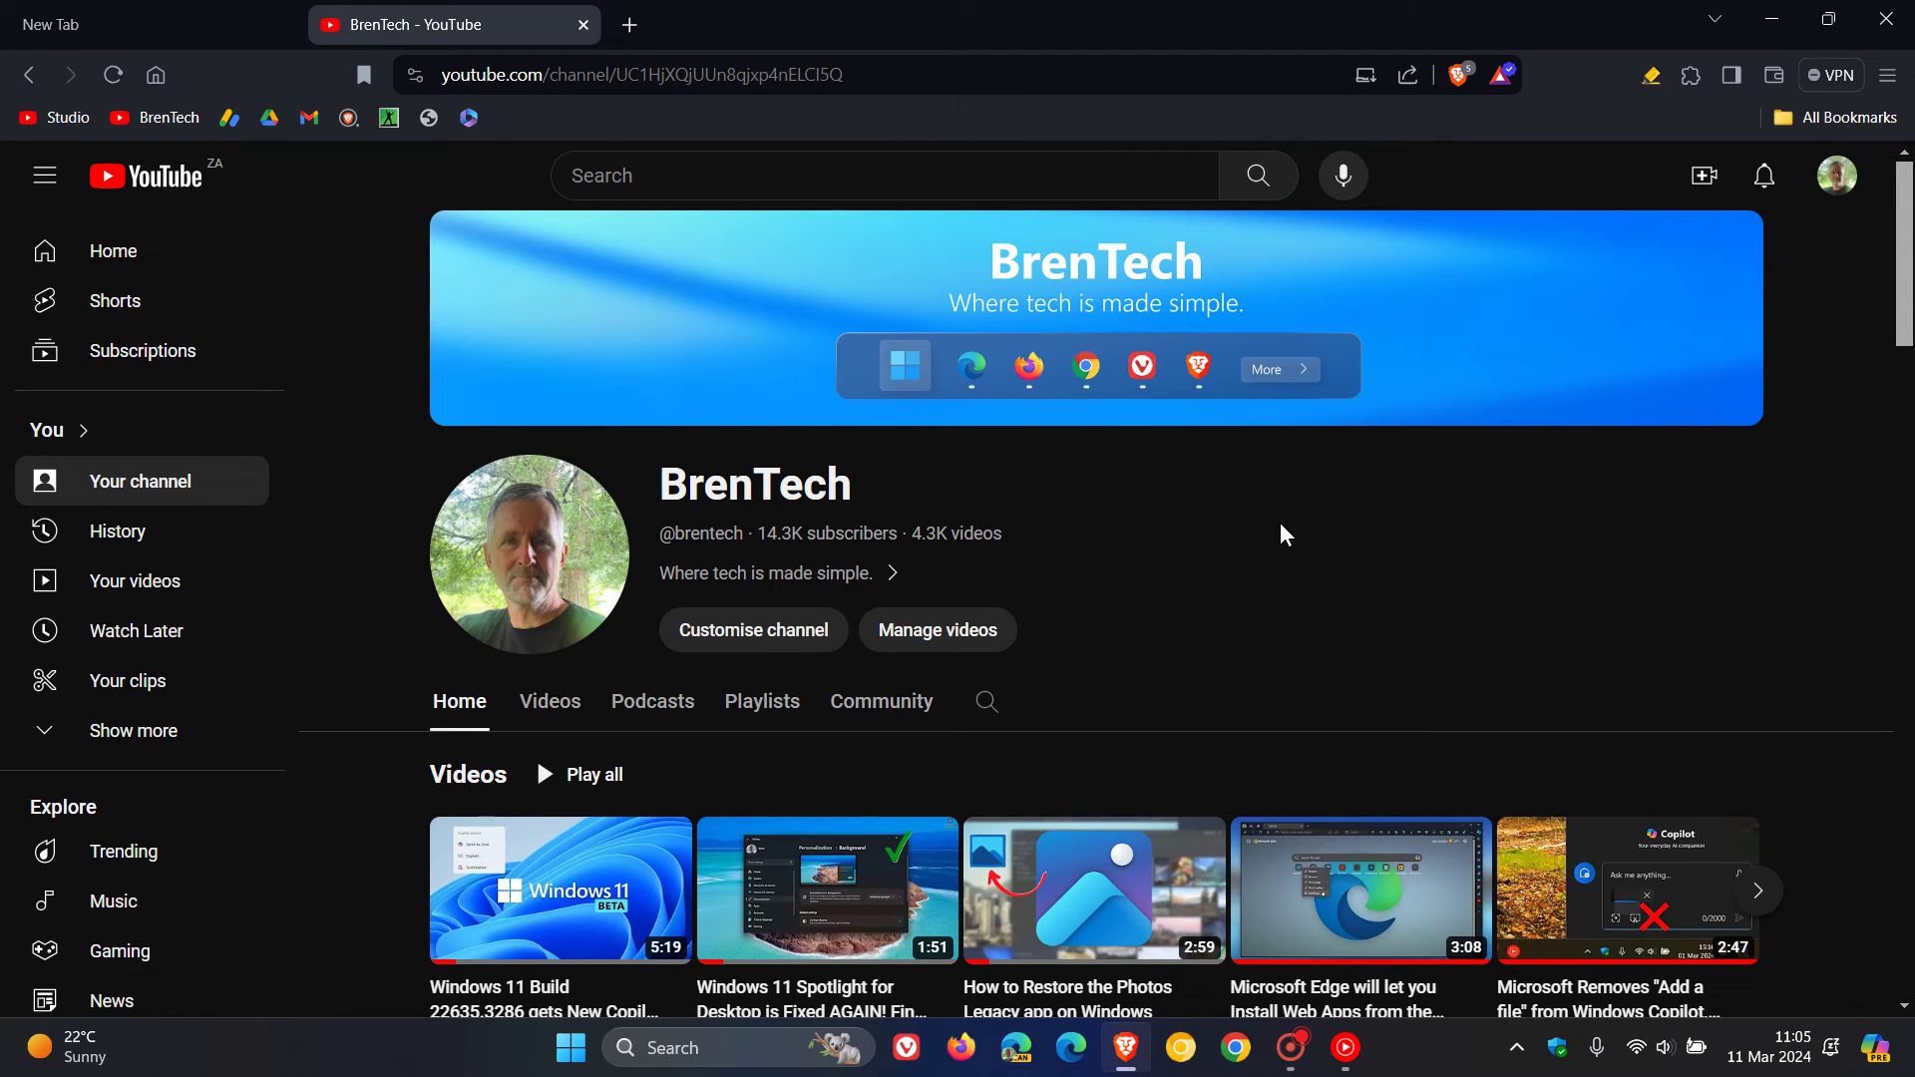
pyautogui.rightClick(1189, 476)
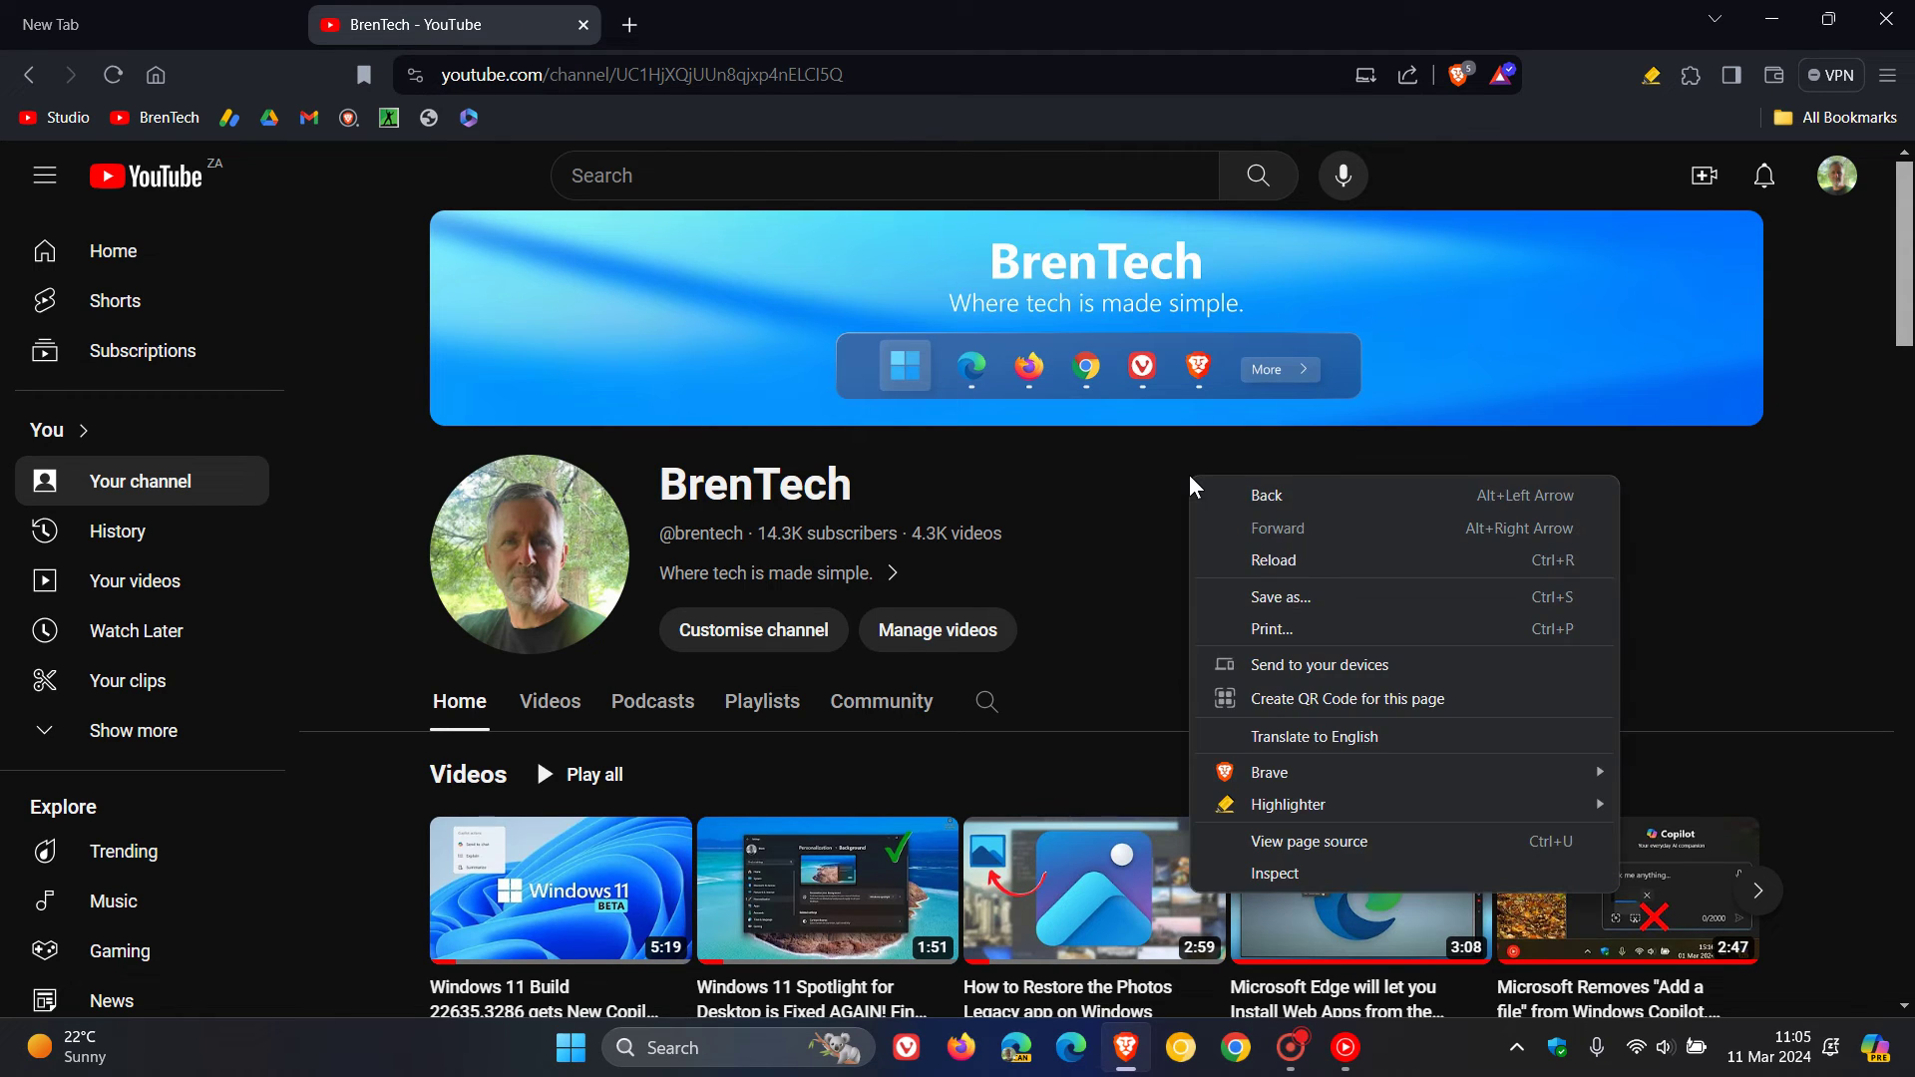
pyautogui.click(1321, 666)
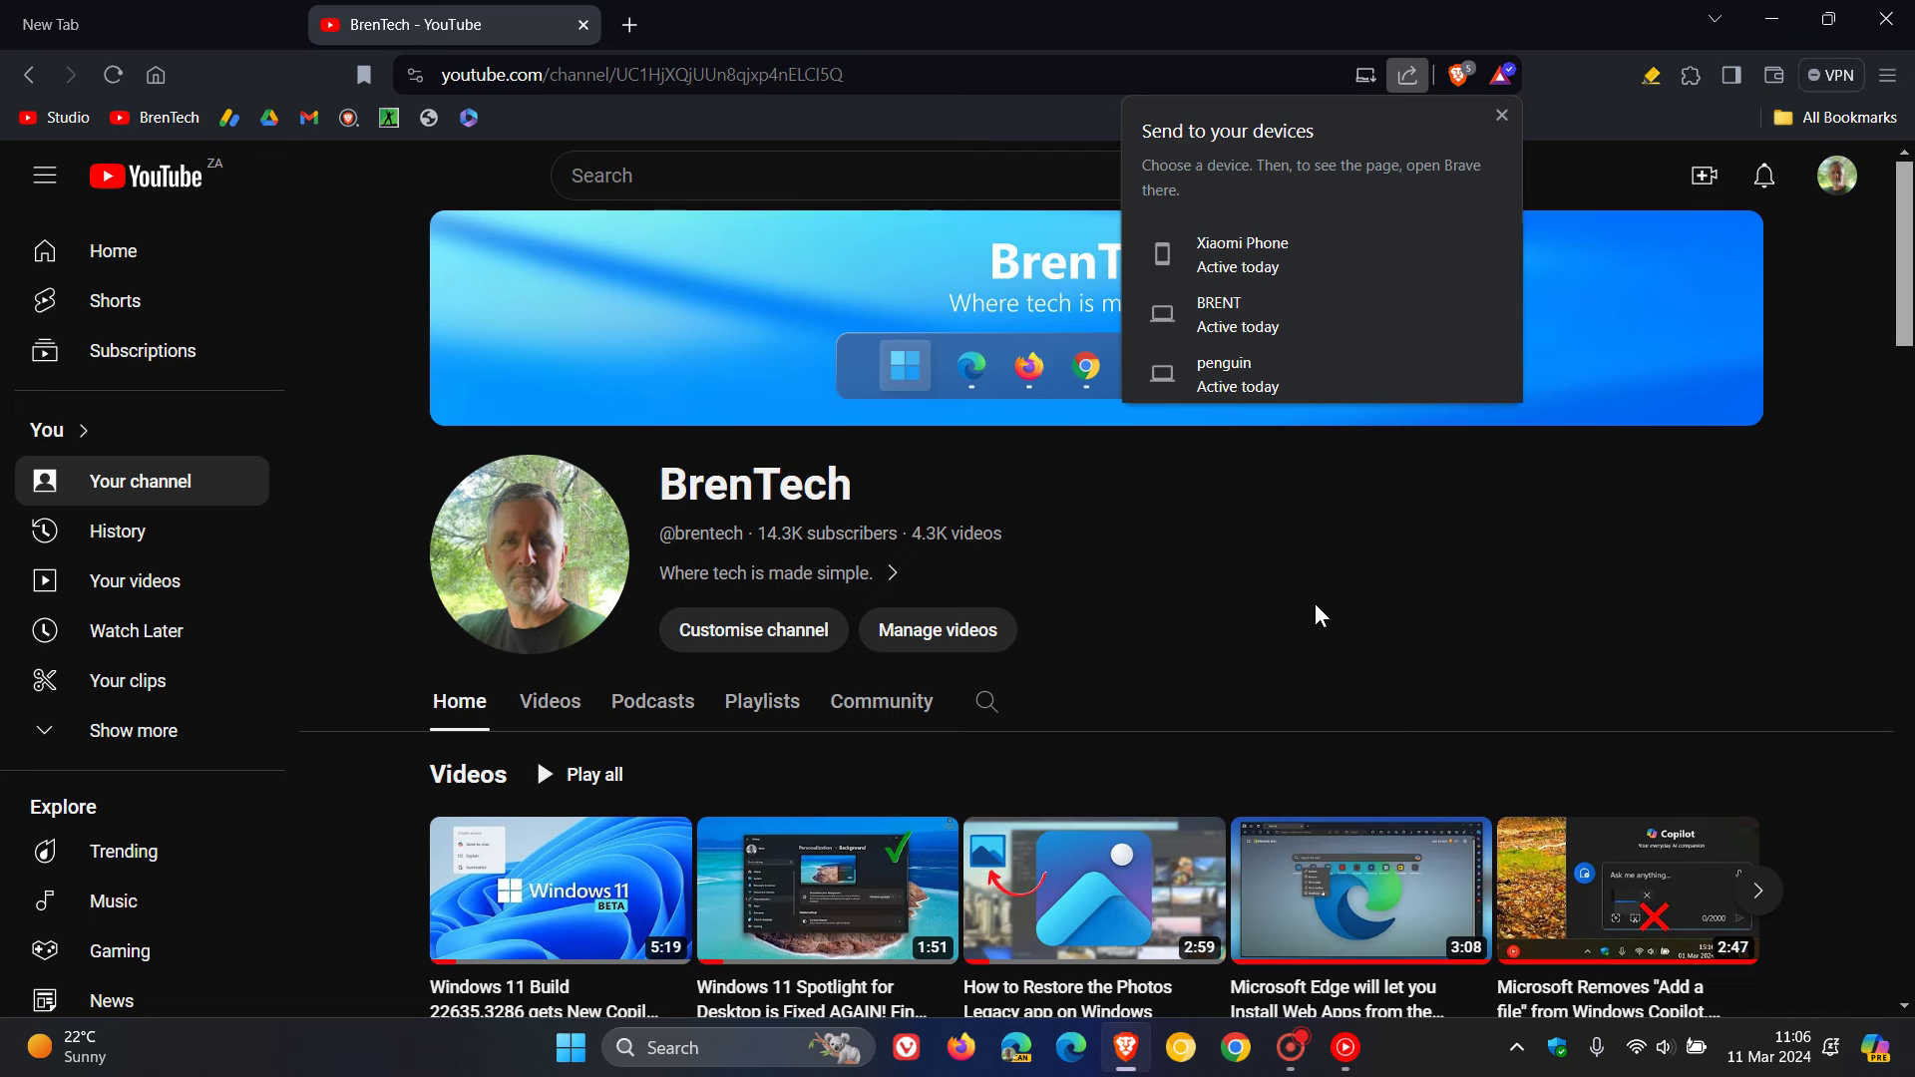
pyautogui.click(1303, 365)
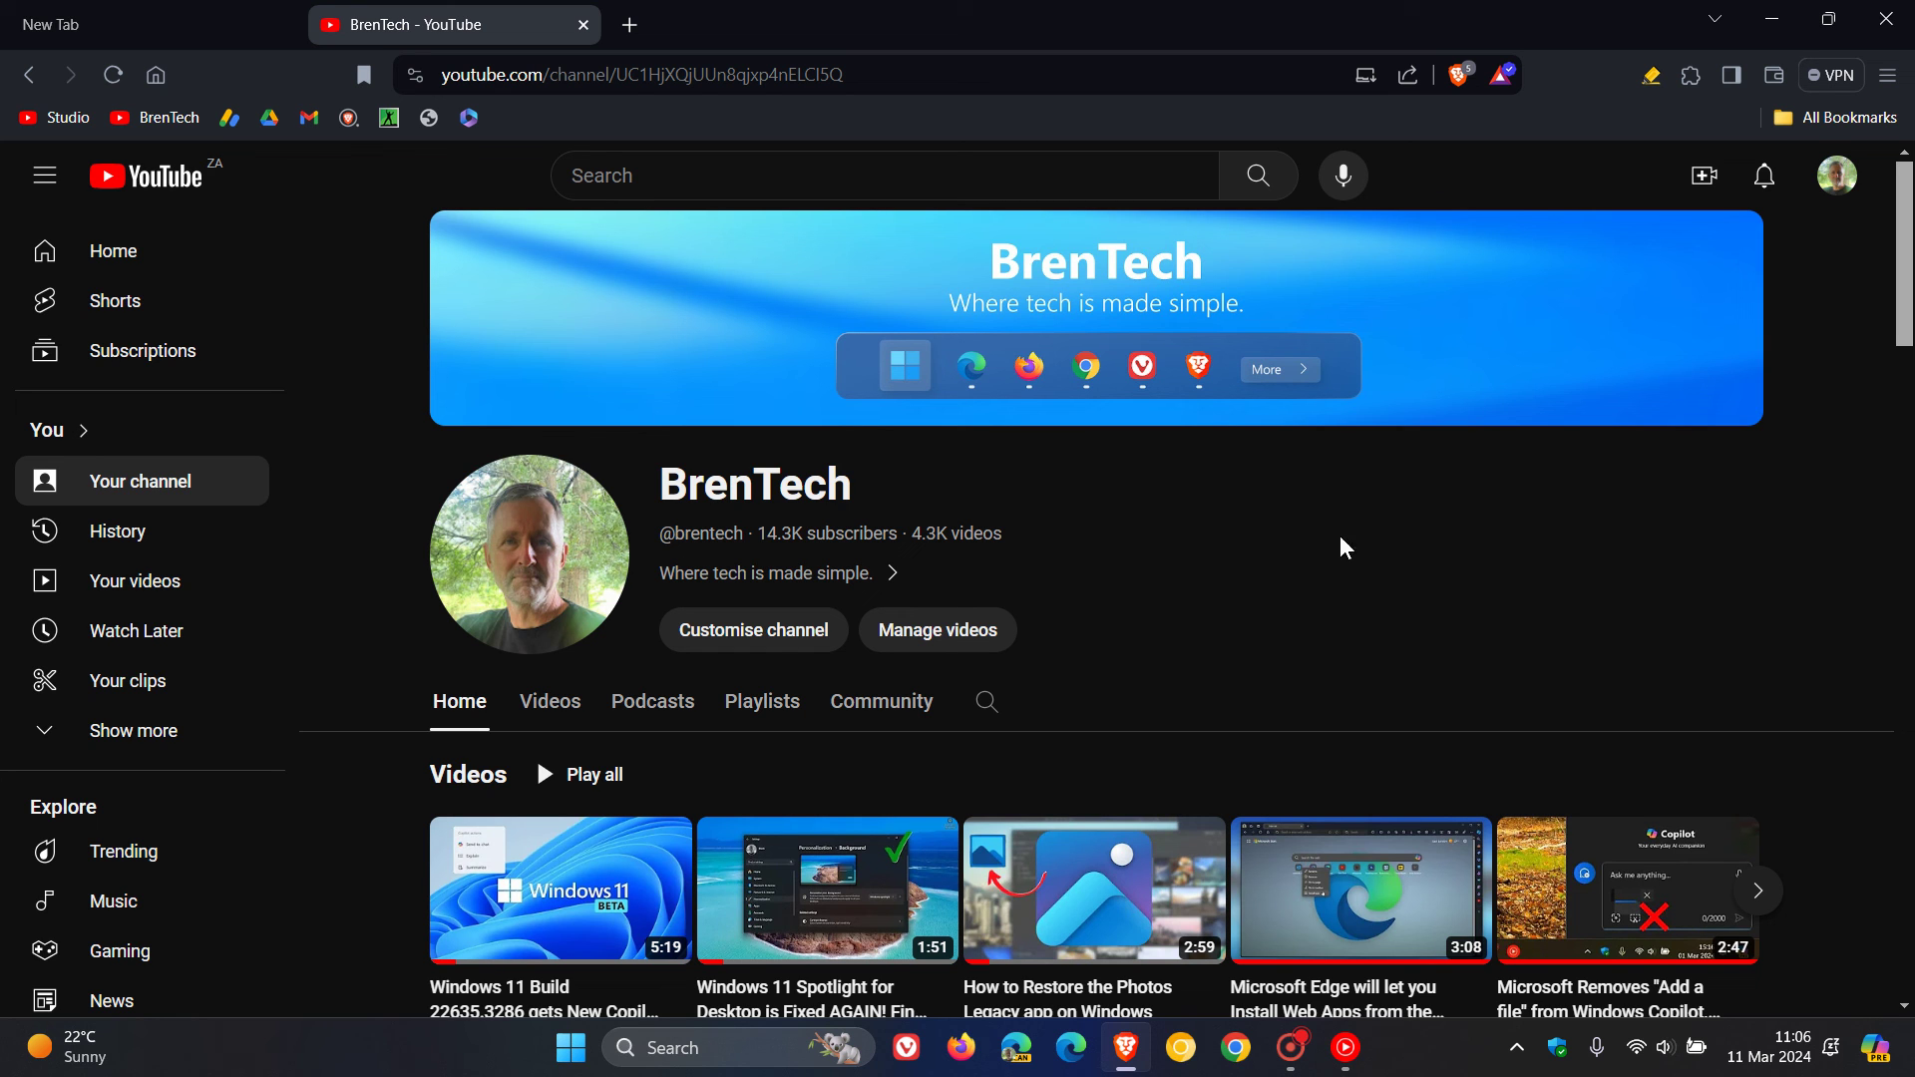
# Step: Bring the New Tab page back to the front
pyautogui.click(130, 31)
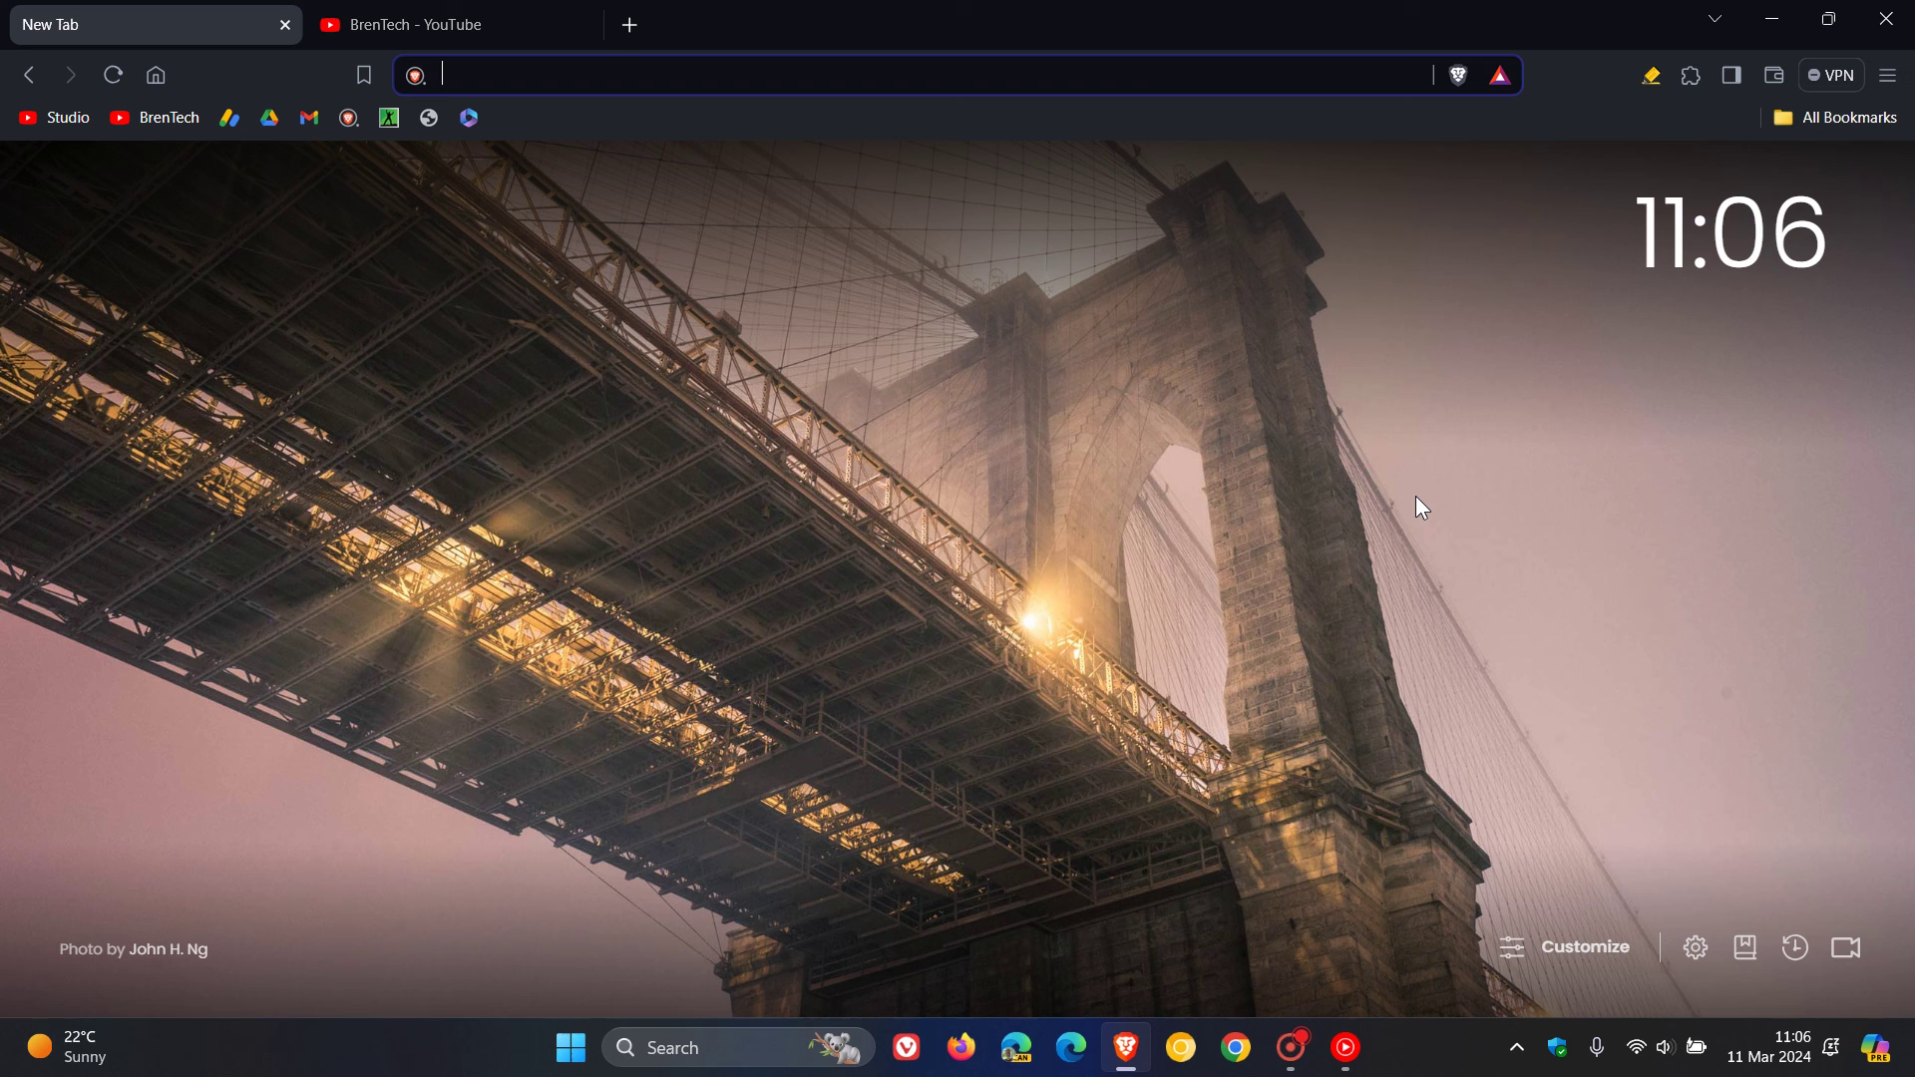